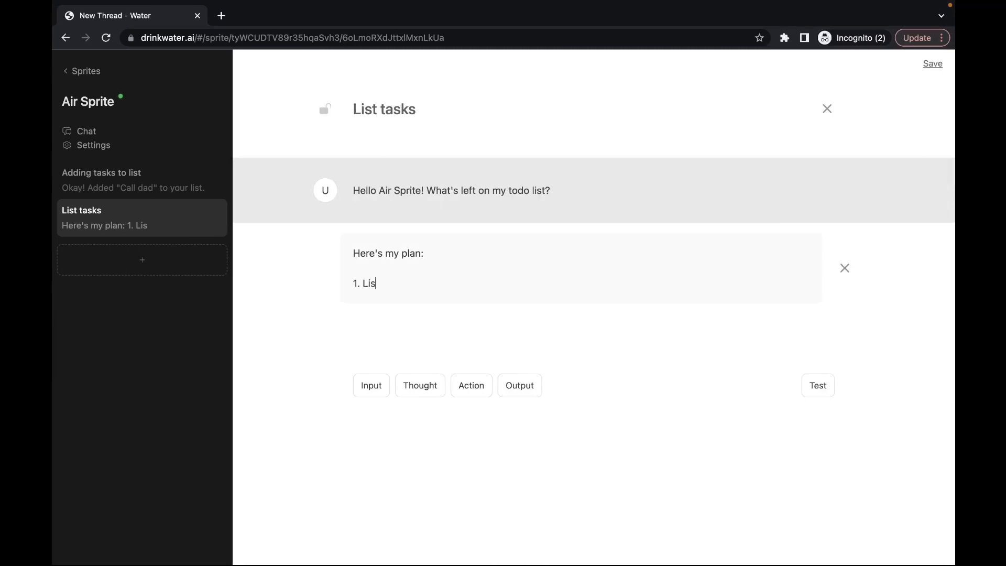
Step: Write plan step 'List all the users tasks' and begin step '2. Reply with just the tasks that a…'
{"action": "type", "text": "ers ta"}
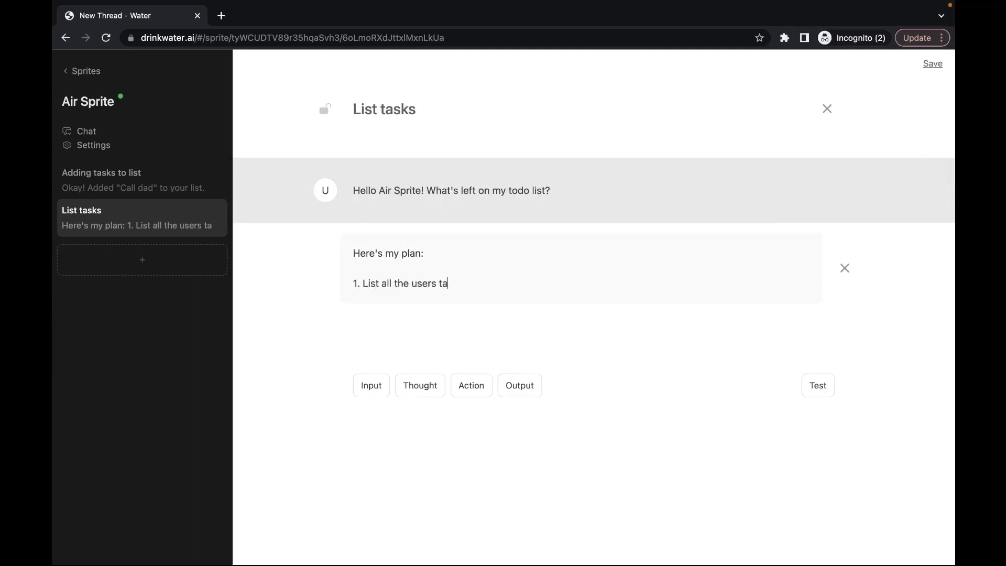
{"action": "type", "text": "sks"}
{"action": "key", "text": "Return"}
{"action": "type", "text": "2. R"}
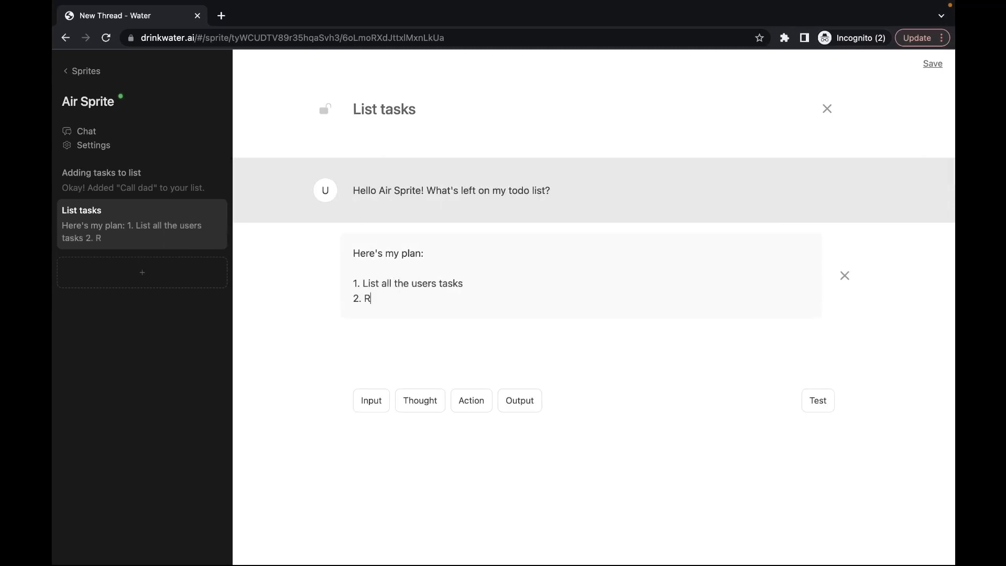
{"action": "type", "text": "eply with just th"}
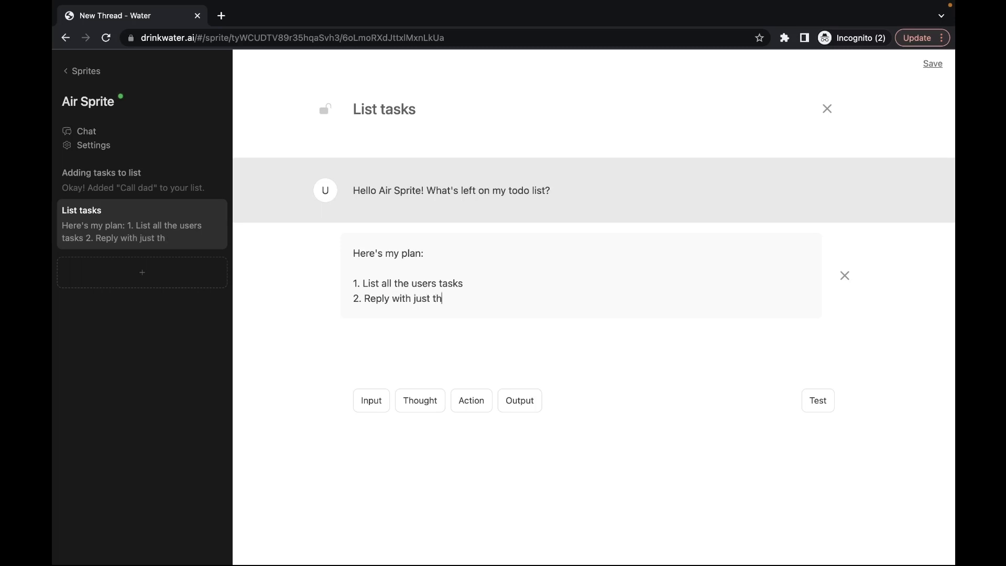
{"action": "type", "text": "e tasks that a"}
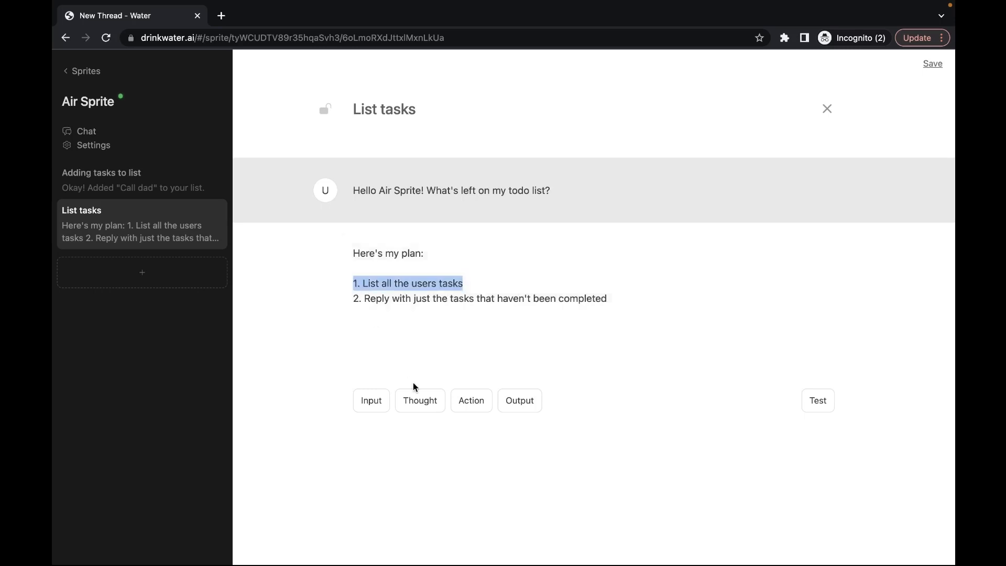
Step: Add a thought reading '1. List all the users tasks', followed by a new action step
{"action": "left_click", "coordinate": [421, 403]}
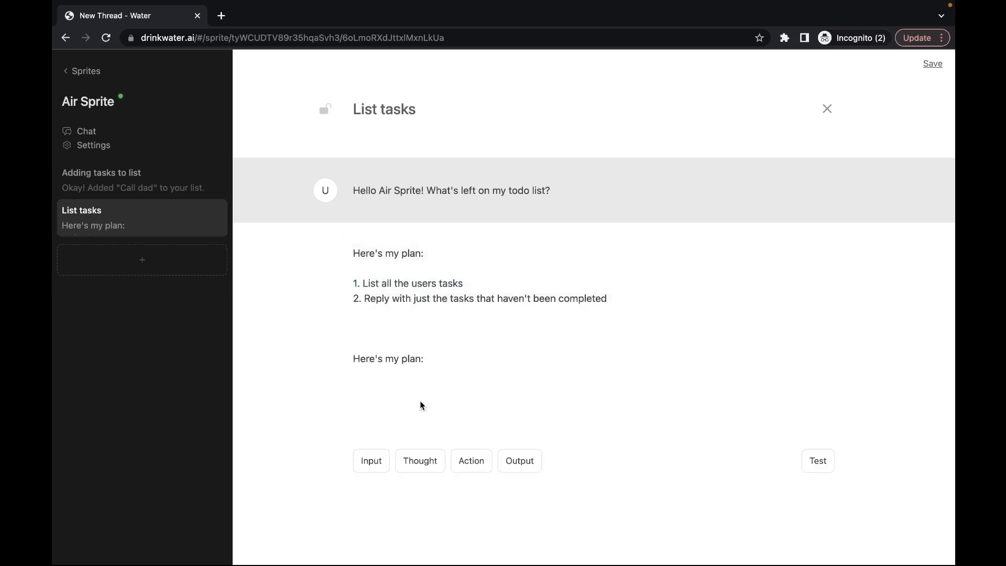
{"action": "left_click", "coordinate": [395, 356]}
{"action": "key", "text": "ctrl+a"}
{"action": "key", "text": "ctrl+v"}
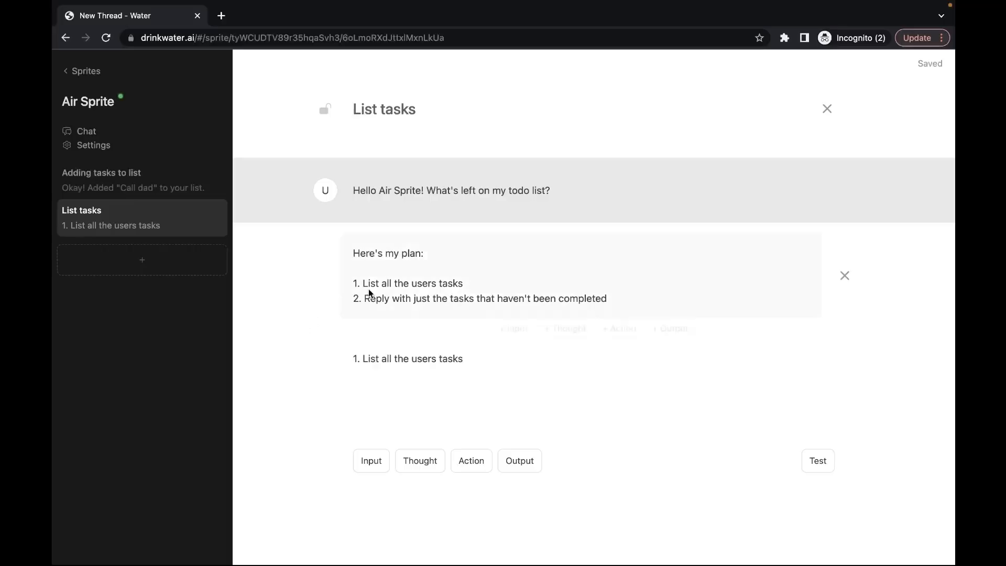
{"action": "triple_click", "coordinate": [393, 360]}
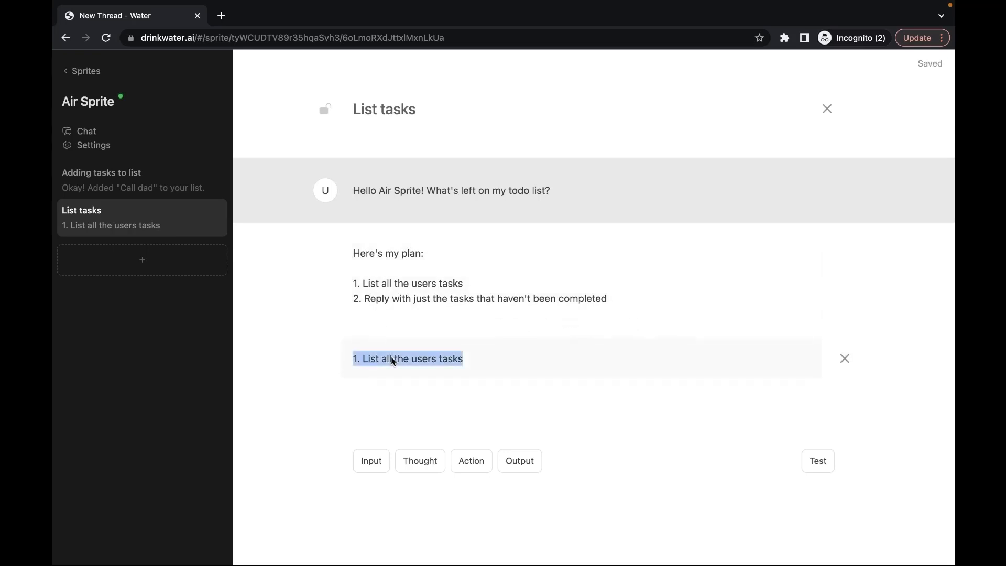
{"action": "left_click", "coordinate": [343, 366]}
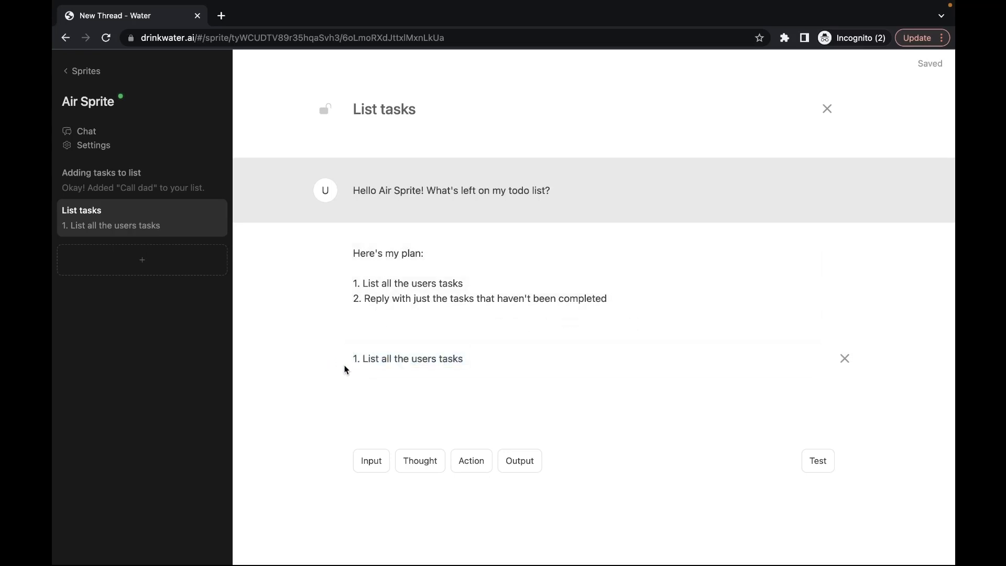
{"action": "left_click", "coordinate": [471, 460]}
{"action": "scroll", "coordinate": [435, 430], "scroll_direction": "down", "scroll_amount": 1}
Step: Make the action Airtable, paste the API key, and choose list records
{"action": "left_click", "coordinate": [540, 371]}
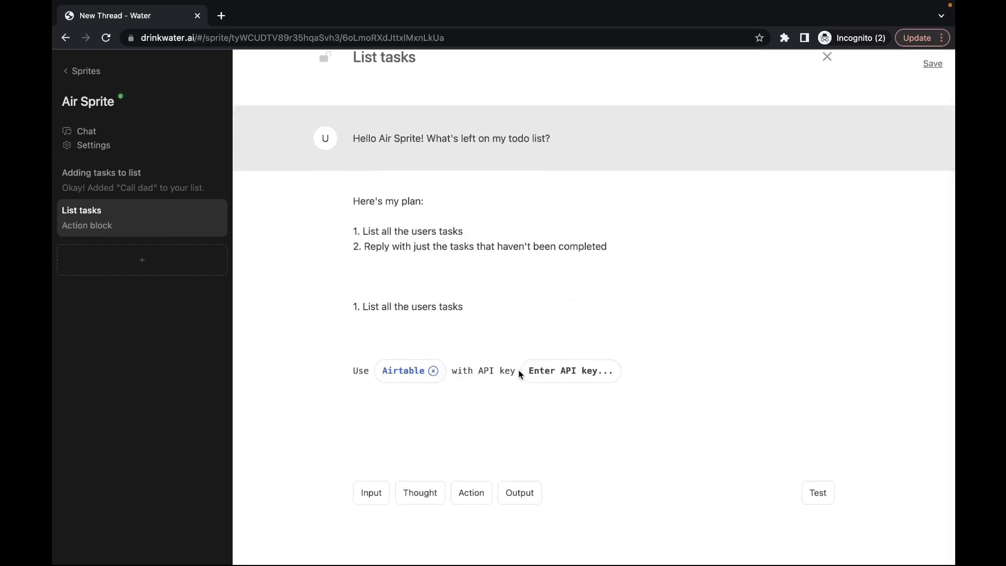
{"action": "left_click", "coordinate": [545, 372]}
{"action": "key", "text": "ctrl+v"}
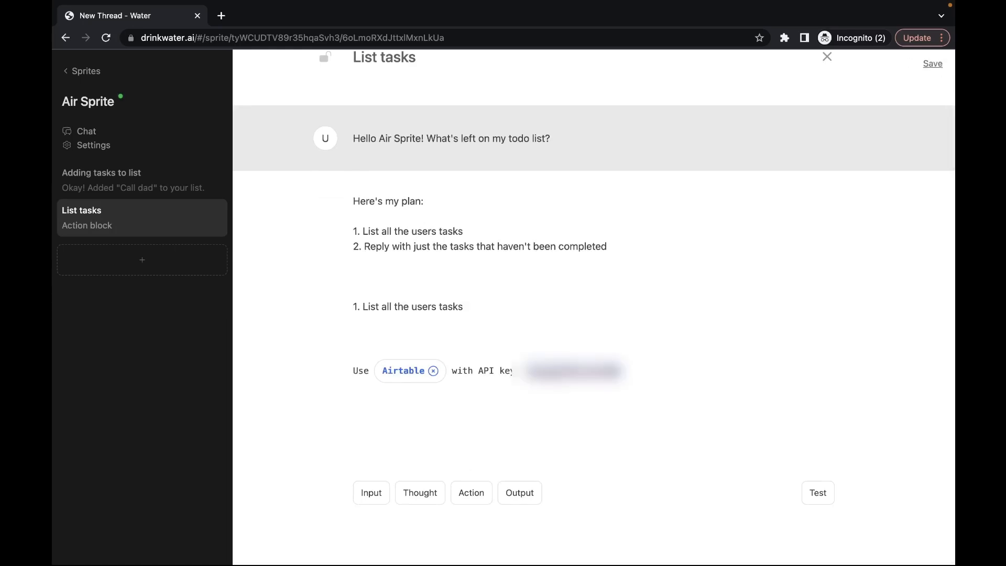
{"action": "key", "text": "Return"}
{"action": "left_click", "coordinate": [586, 400]}
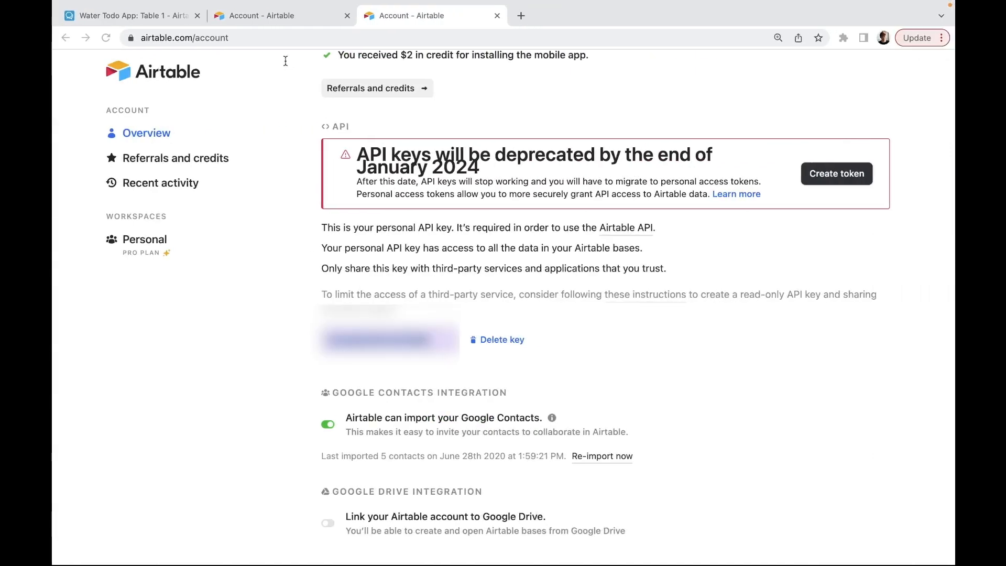
Step: Copy the todo base and table IDs from Airtable's URL into Base ID and Table ID, then test the action
{"action": "double_click", "coordinate": [270, 37]}
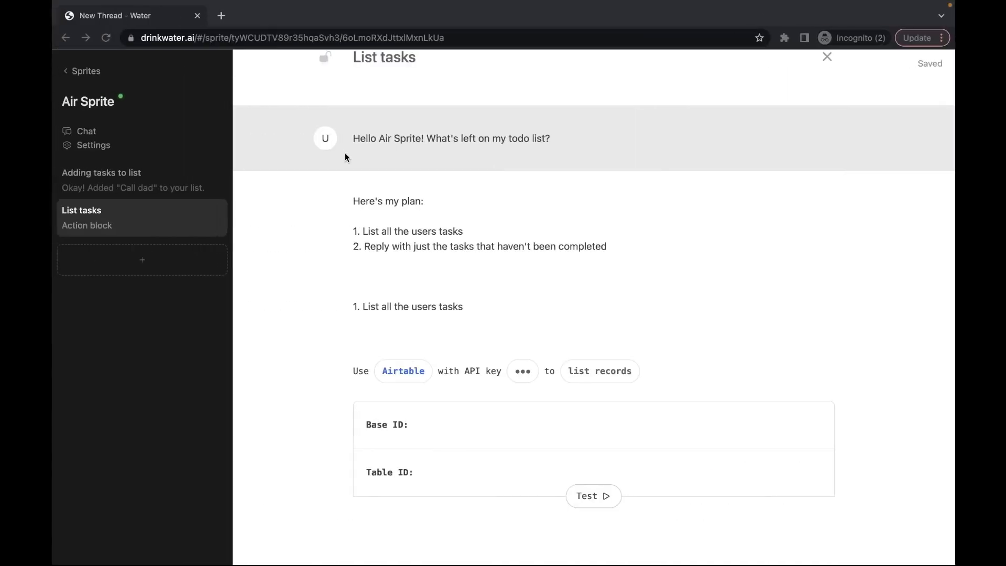
{"action": "left_click", "coordinate": [444, 425]}
{"action": "key", "text": "super+v"}
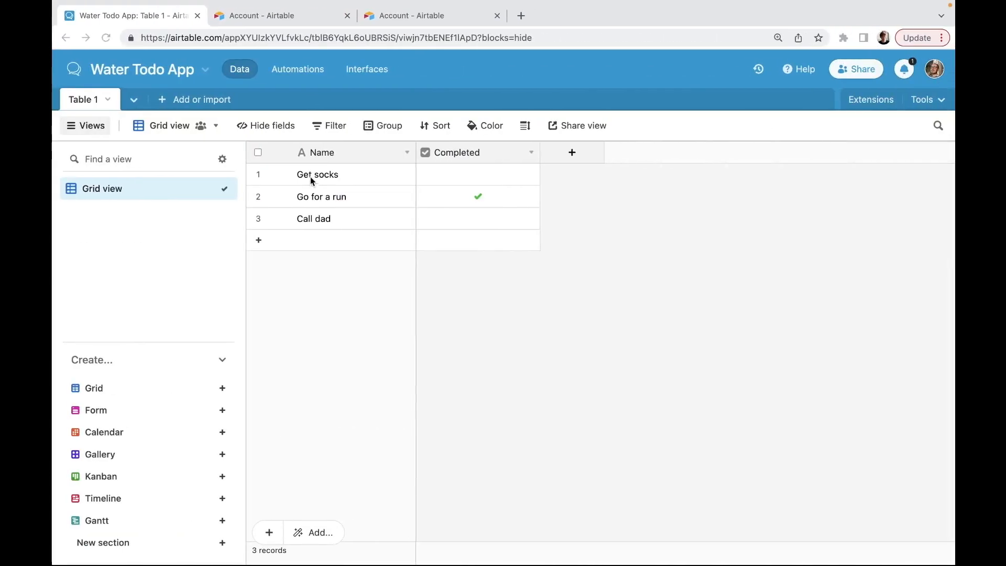
{"action": "double_click", "coordinate": [336, 37]}
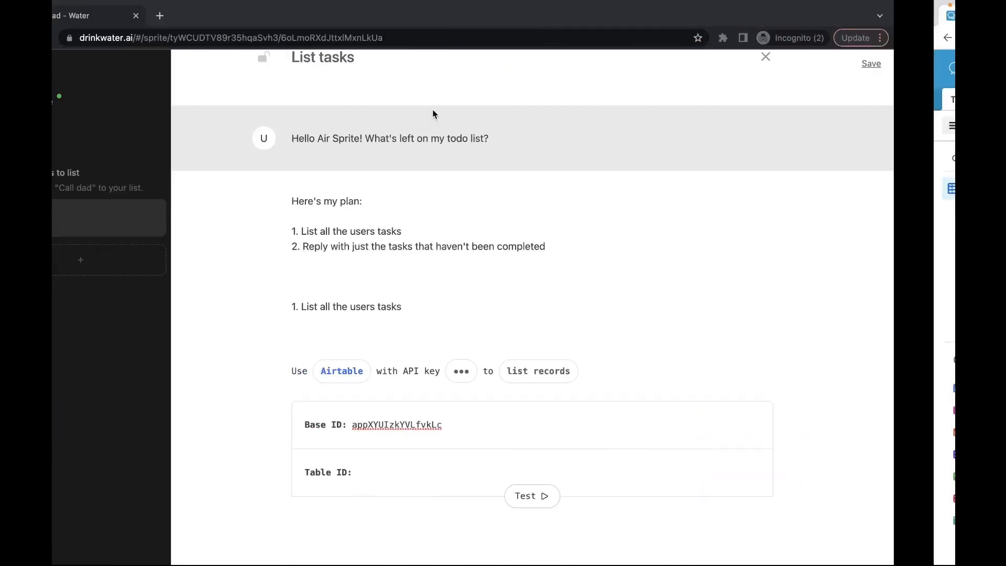
{"action": "left_click", "coordinate": [473, 443]}
{"action": "key", "text": "super+v"}
{"action": "scroll", "coordinate": [536, 469], "scroll_direction": "down", "scroll_amount": 2}
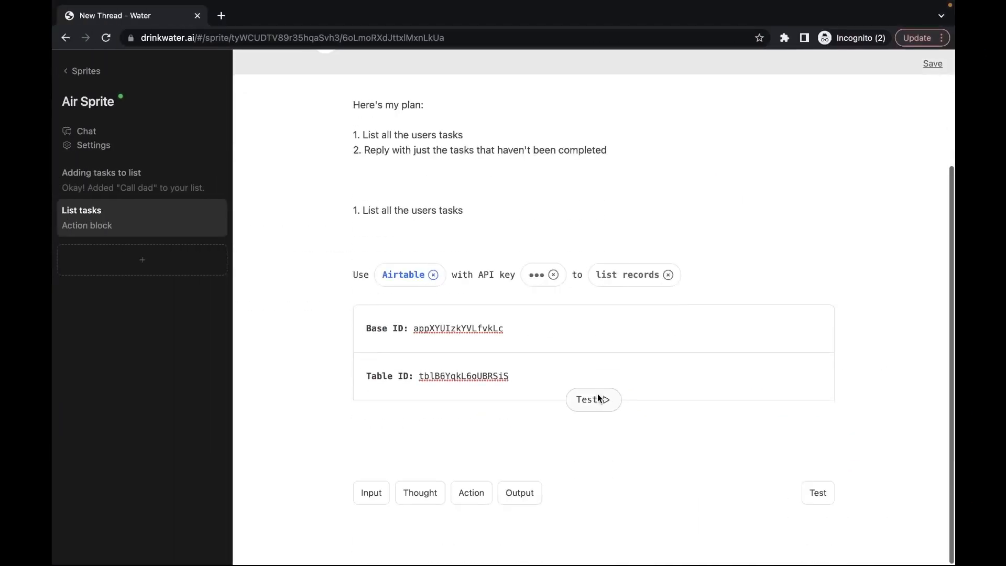
{"action": "left_click", "coordinate": [597, 398]}
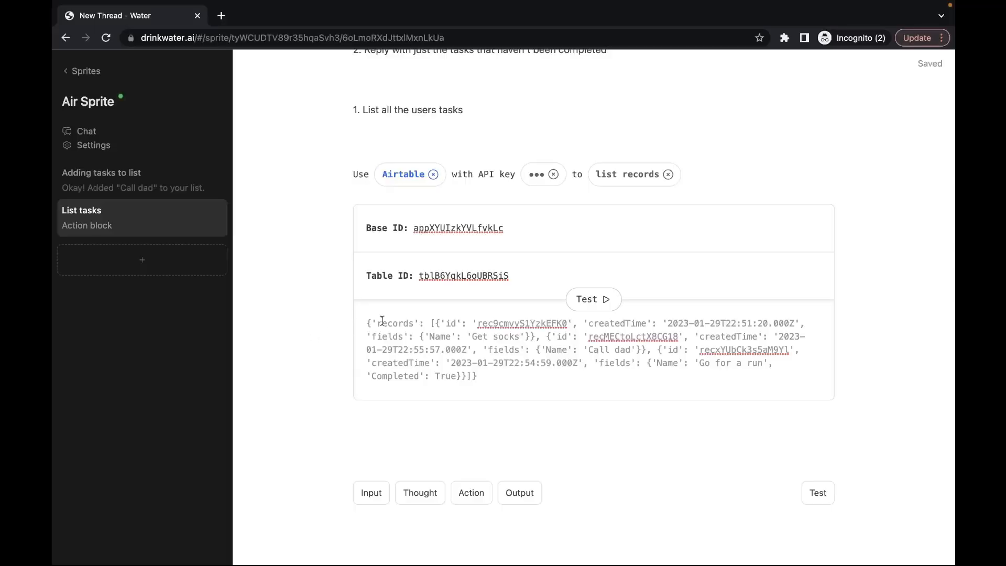
{"action": "left_click_drag", "start_coordinate": [457, 375], "coordinate": [652, 361]}
{"action": "left_click", "coordinate": [450, 389]}
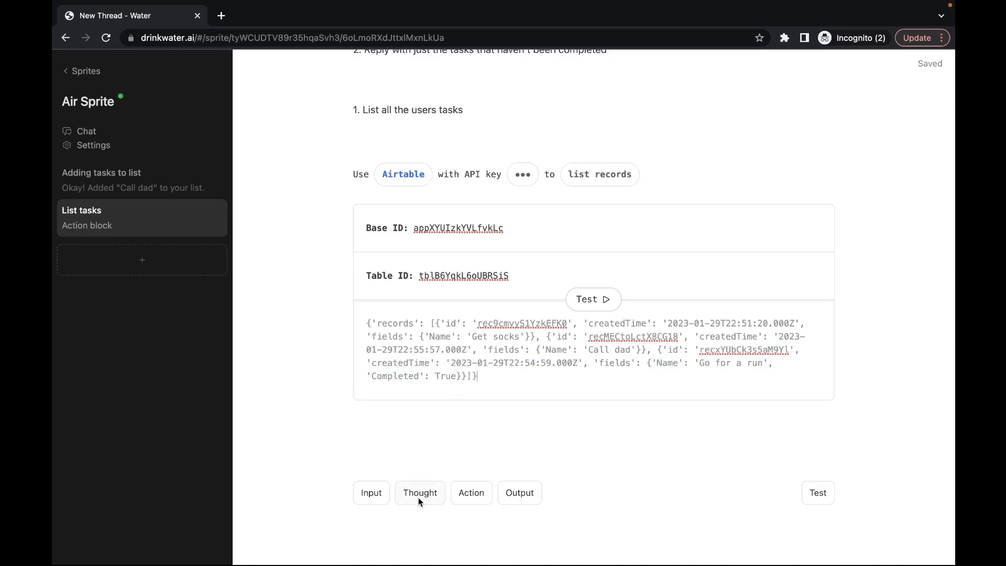
Step: Add a thought containing plan line 2, 'Reply with just the tasks that haven't been completed'
{"action": "left_click", "coordinate": [427, 495]}
{"action": "scroll", "coordinate": [325, 341], "scroll_direction": "up", "scroll_amount": 2}
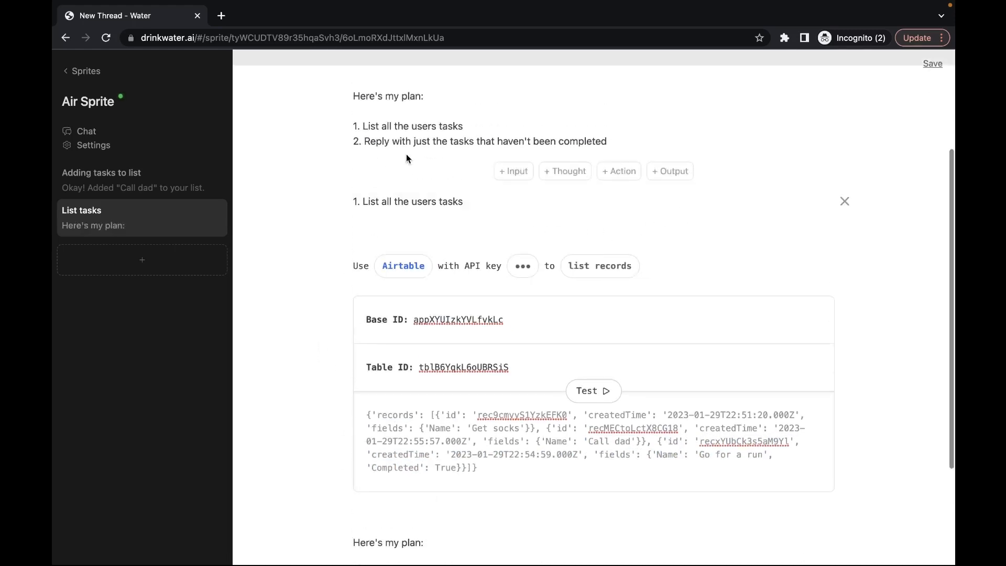
{"action": "triple_click", "coordinate": [393, 141]}
{"action": "scroll", "coordinate": [310, 161], "scroll_direction": "down", "scroll_amount": 3}
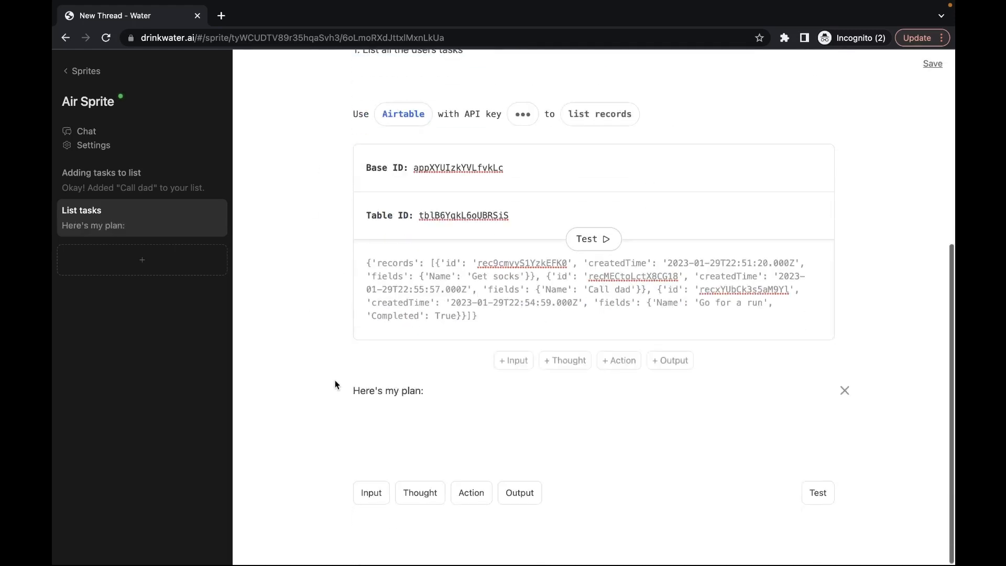
{"action": "left_click_drag", "start_coordinate": [334, 384], "coordinate": [378, 390]}
{"action": "key", "text": "ctrl+a"}
{"action": "key", "text": "ctrl+v"}
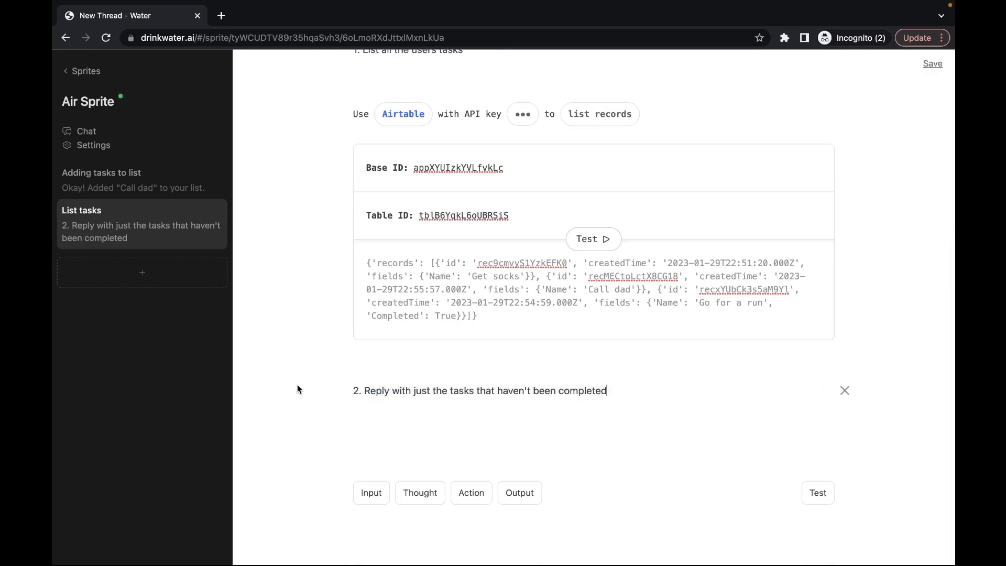
Step: Add an output replacing 'Hello world!' with 'It looks like "Get socks" and "Call dad" are left on your lis…'
{"action": "left_click", "coordinate": [523, 493]}
{"action": "triple_click", "coordinate": [408, 455]}
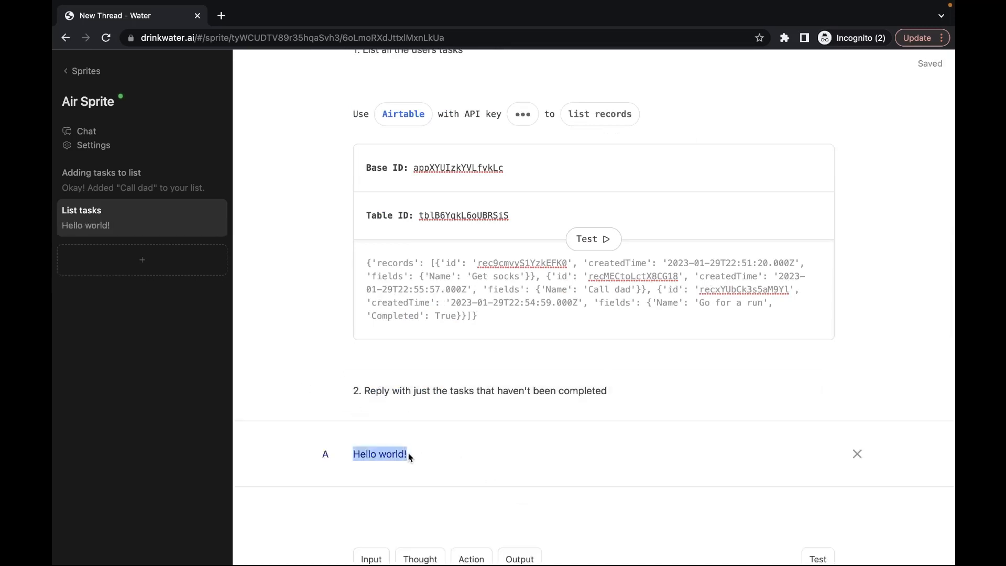
{"action": "mouse_move", "coordinate": [301, 364]}
{"action": "type", "text": "It looks l"}
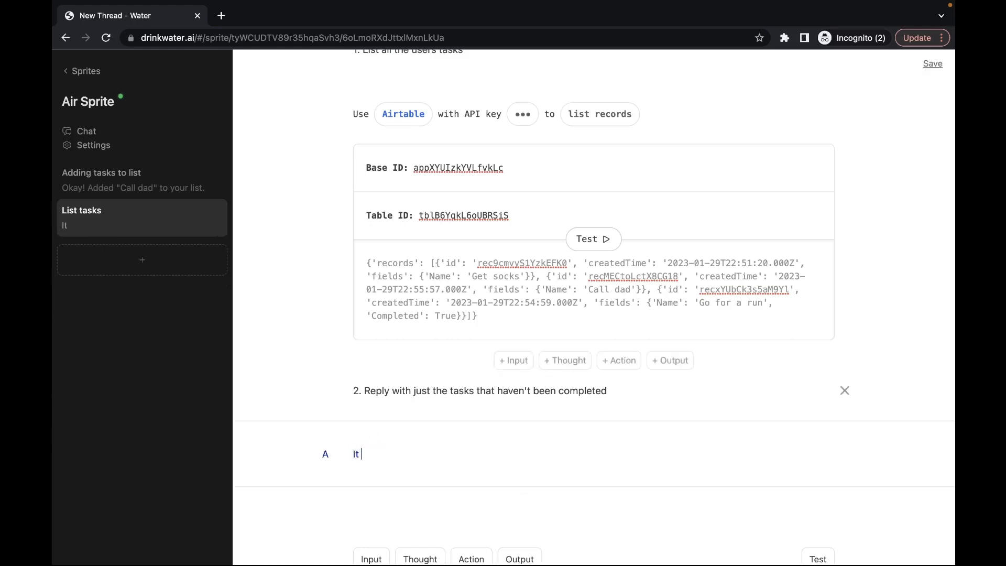
{"action": "type", "text": "ike \"Get socks\" and \"Call dad\" are left on your lis"}
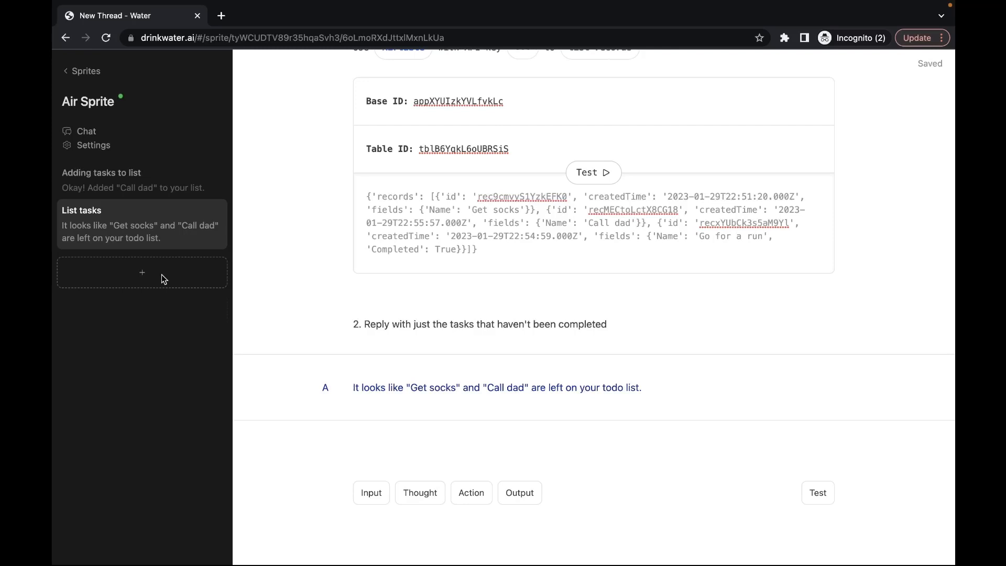
Step: Create a thread named 'Mark tasks as completed' whose user input asks to mark 'call dad' completed
{"action": "left_click", "coordinate": [162, 274]}
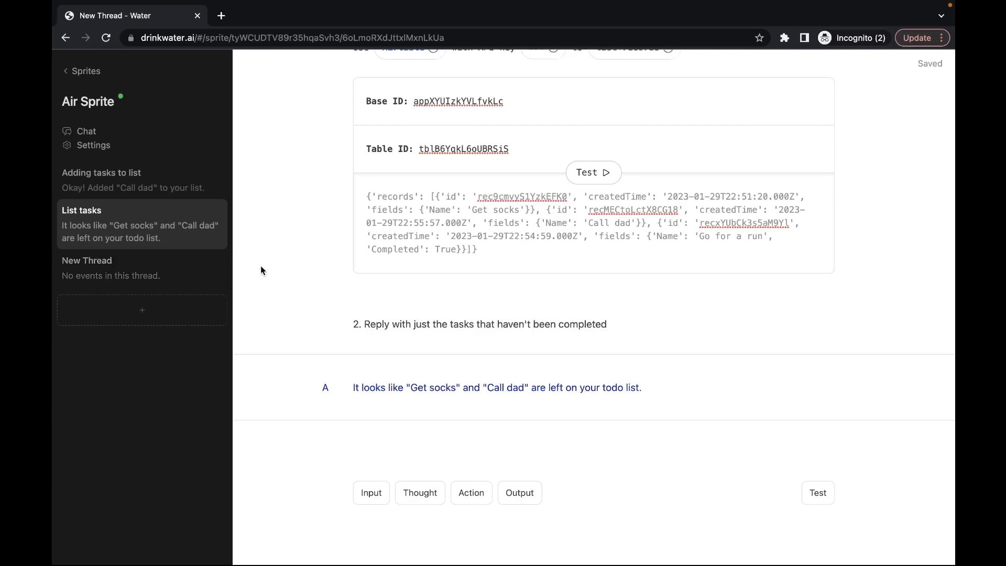
{"action": "type", "text": "Mark tasks as completed"}
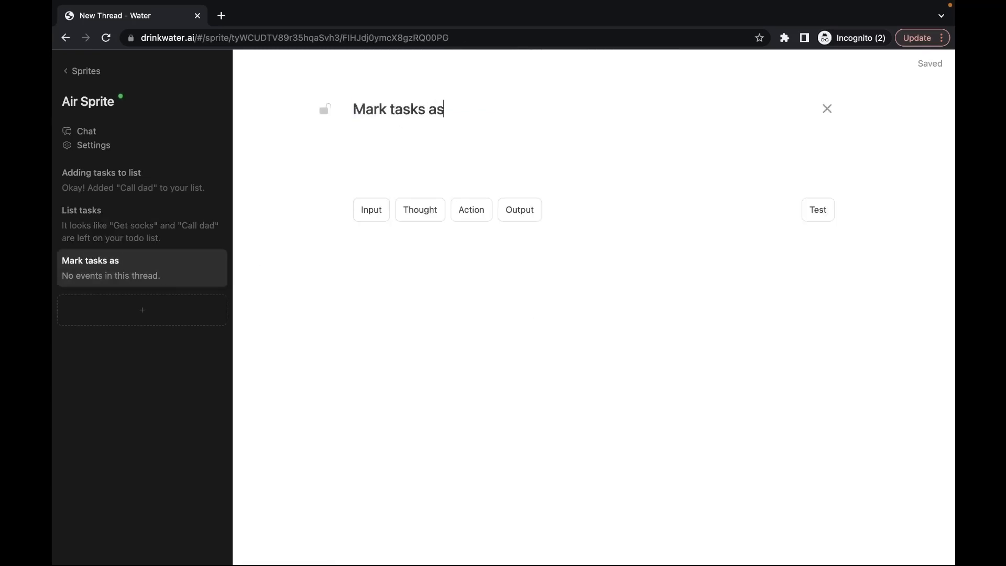
{"action": "left_click", "coordinate": [370, 215]}
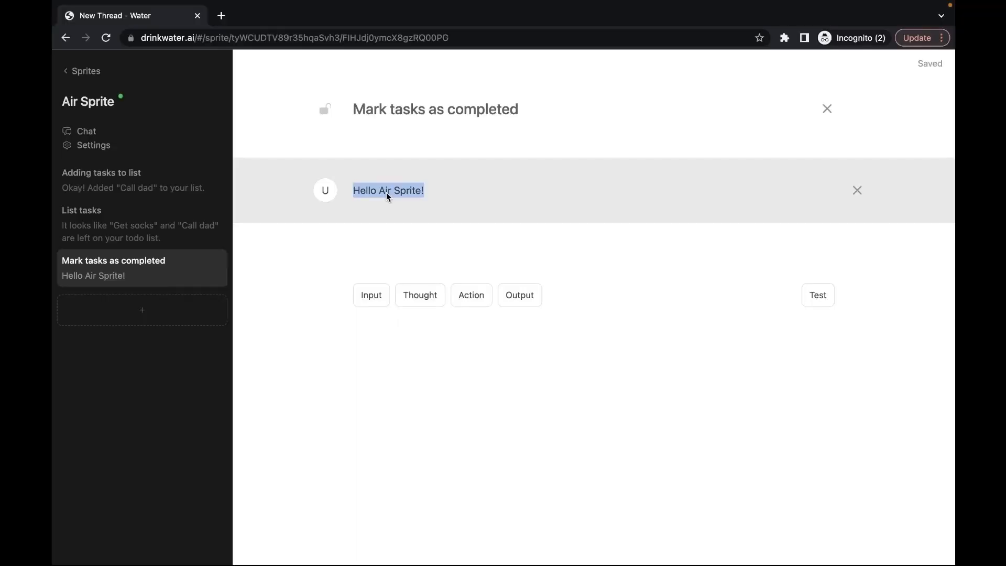
{"action": "key", "text": "ctrl+v"}
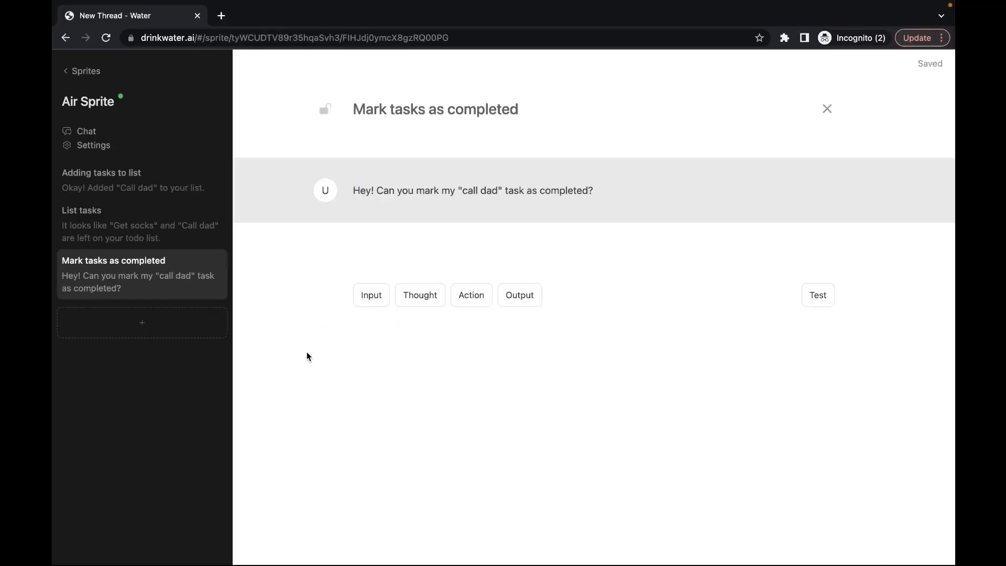
Step: Add a plan thought with '1. List all of the users tasks' and begin '2. Find the task that's most similar to'
{"action": "left_click", "coordinate": [419, 295]}
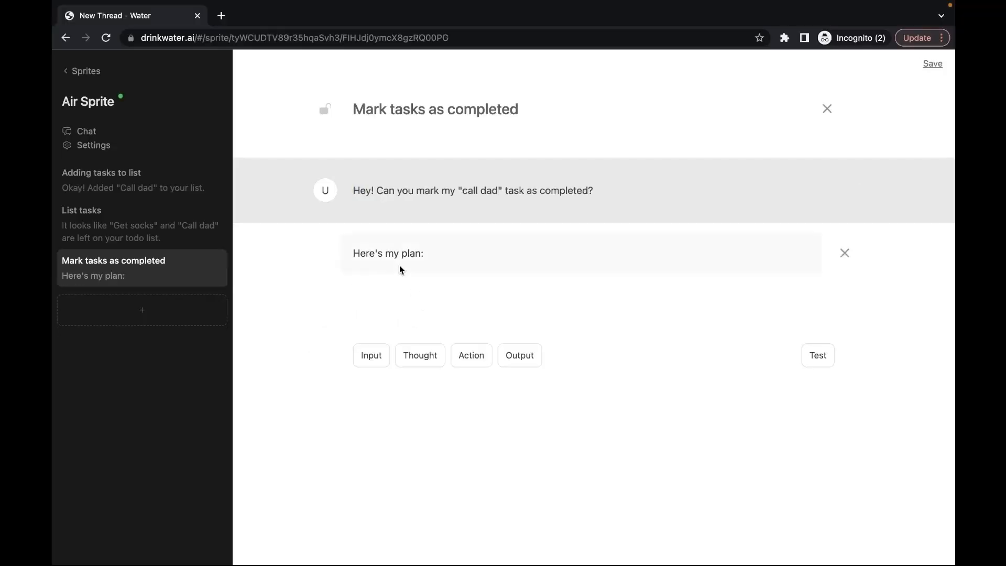
{"action": "left_click", "coordinate": [445, 263]}
{"action": "key", "text": "Return"}
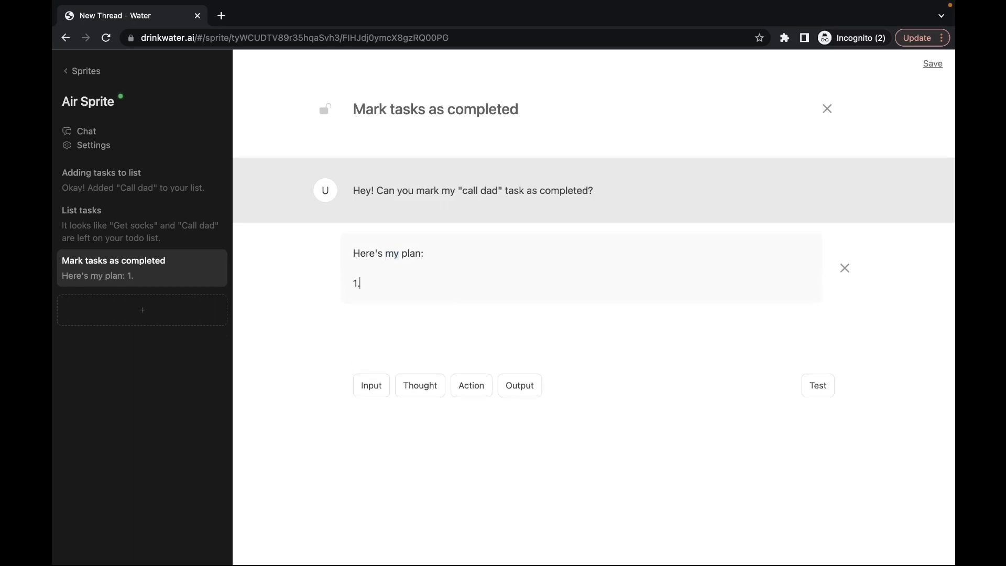
{"action": "type", "text": "1. List all of the"}
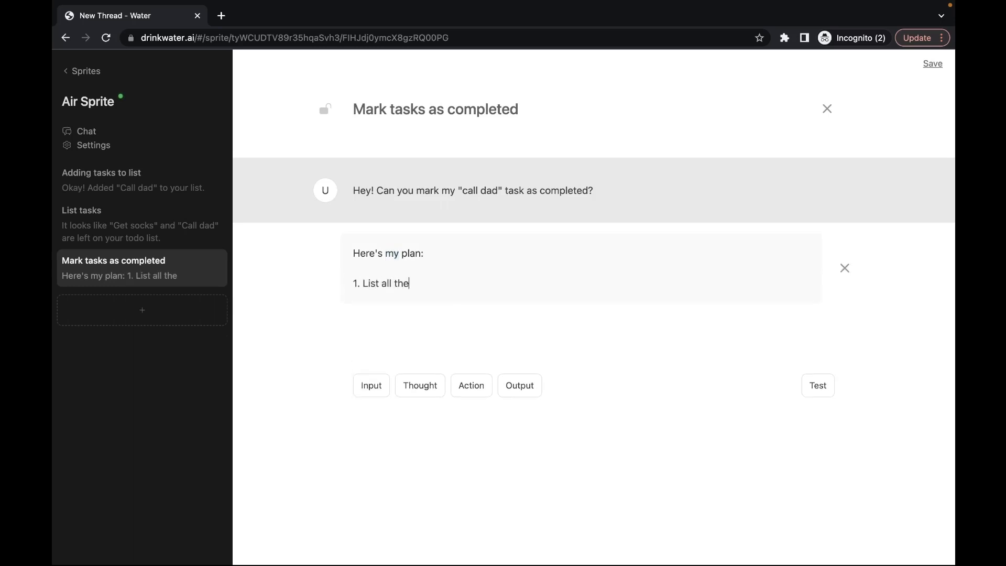
{"action": "type", "text": " users tasks"}
{"action": "key", "text": "Return"}
{"action": "type", "text": "2"}
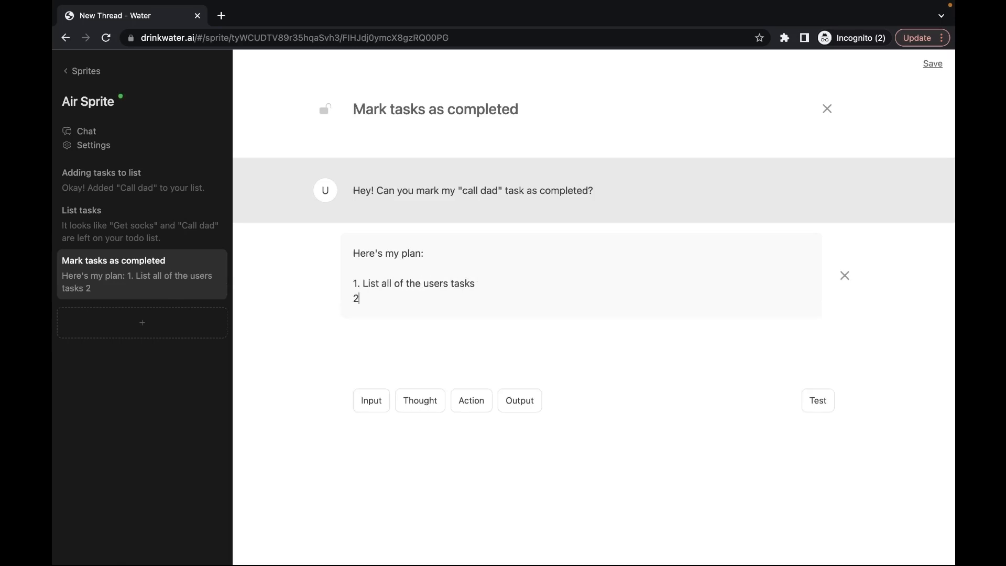
{"action": "type", "text": ". Find the task that"}
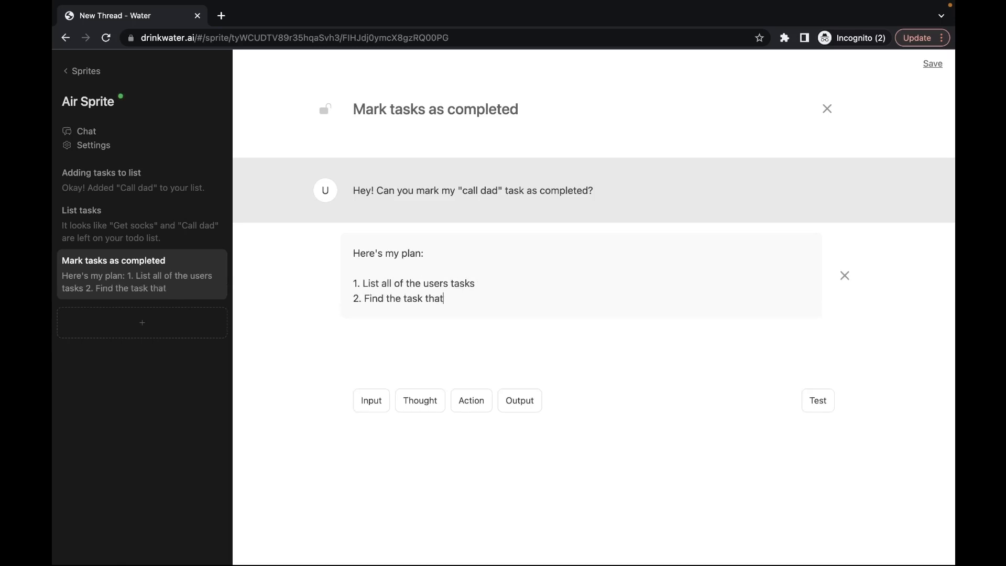
{"action": "type", "text": "'s most similar to \"call dad"}
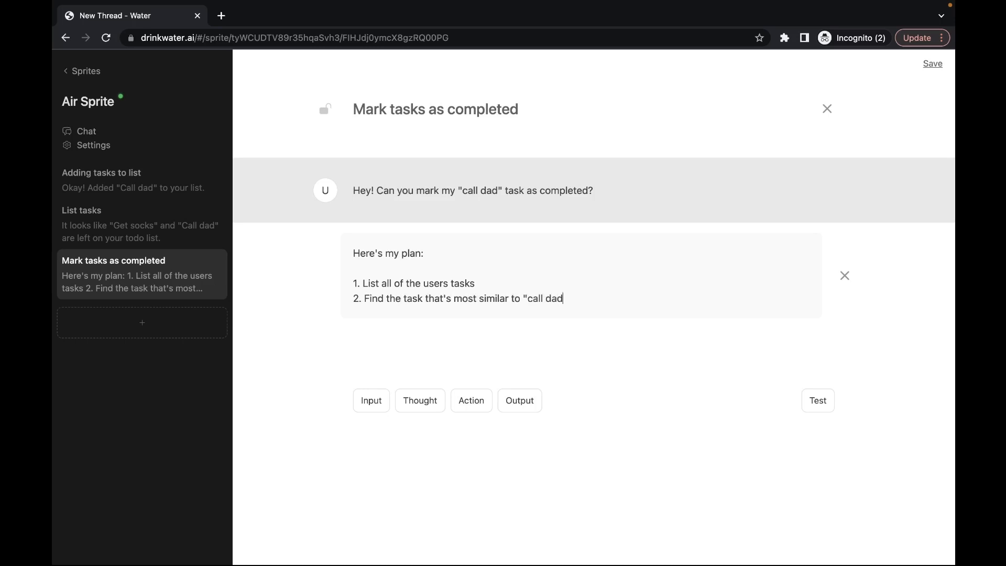
Step: Reword step 2 to find the record ID and add step 3 to update the task as completed
{"action": "double_click", "coordinate": [397, 302]}
{"action": "type", "text": "record ID "}
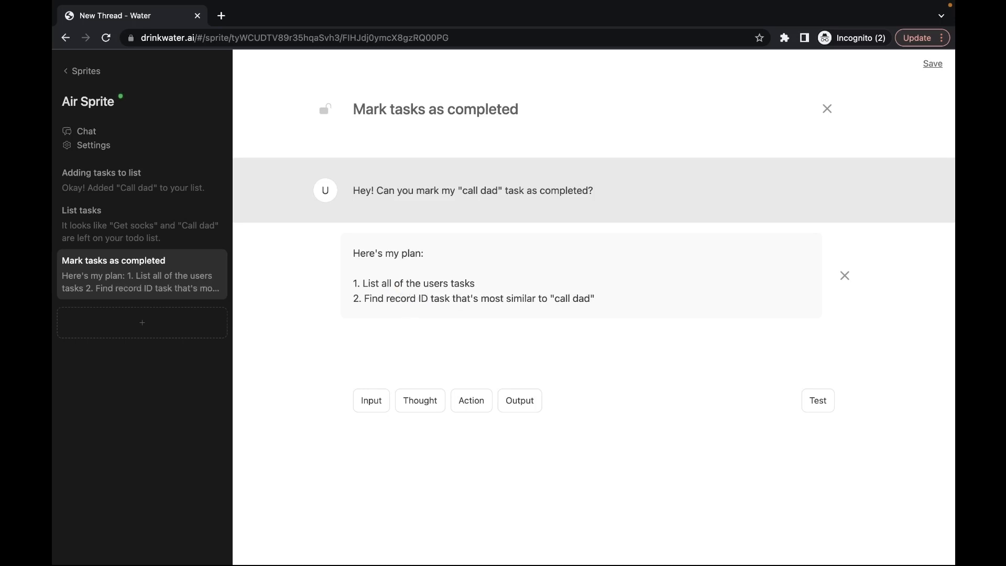
{"action": "type", "text": "of the"}
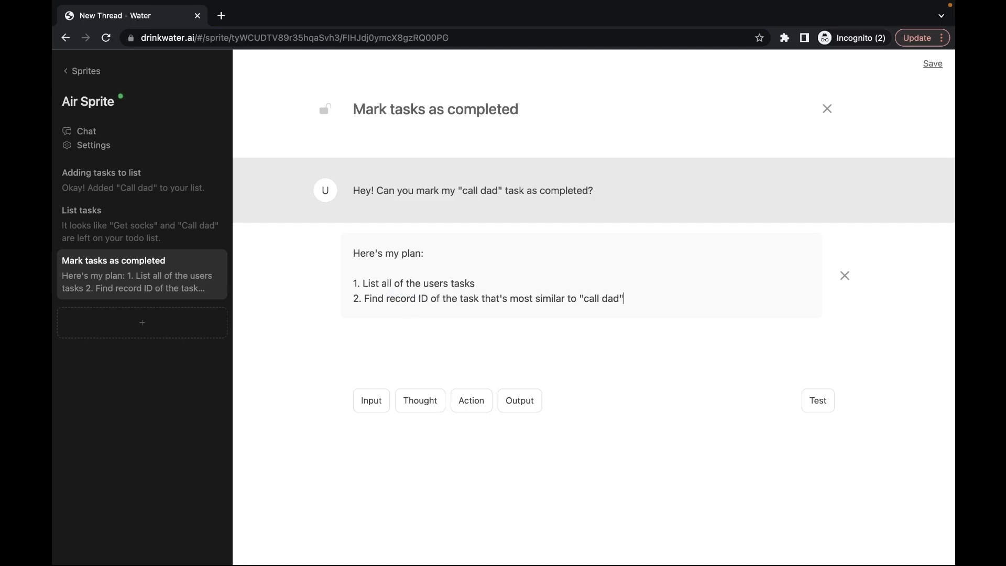
{"action": "key", "text": "Return"}
{"action": "type", "text": "3."}
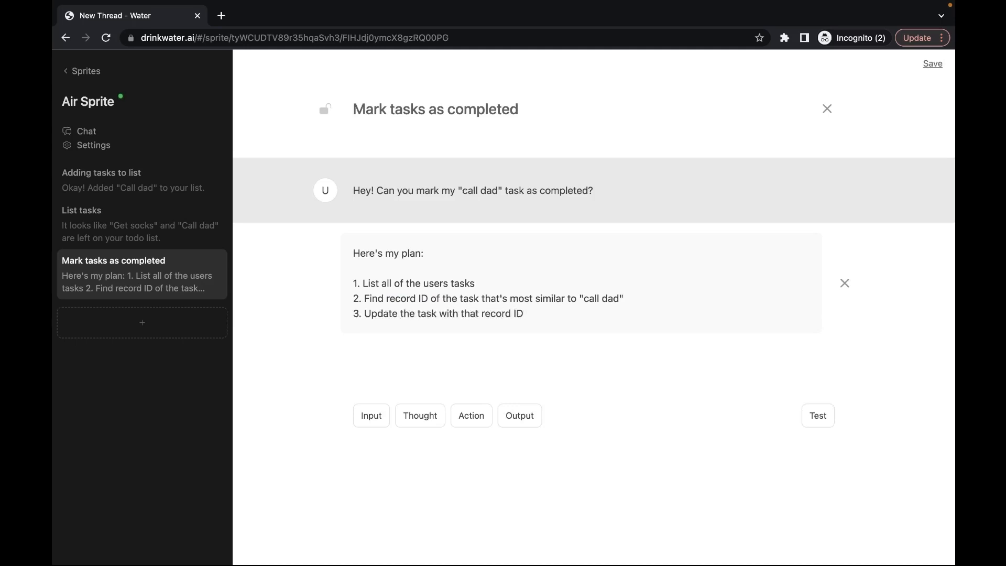
{"action": "type", "text": "completed"}
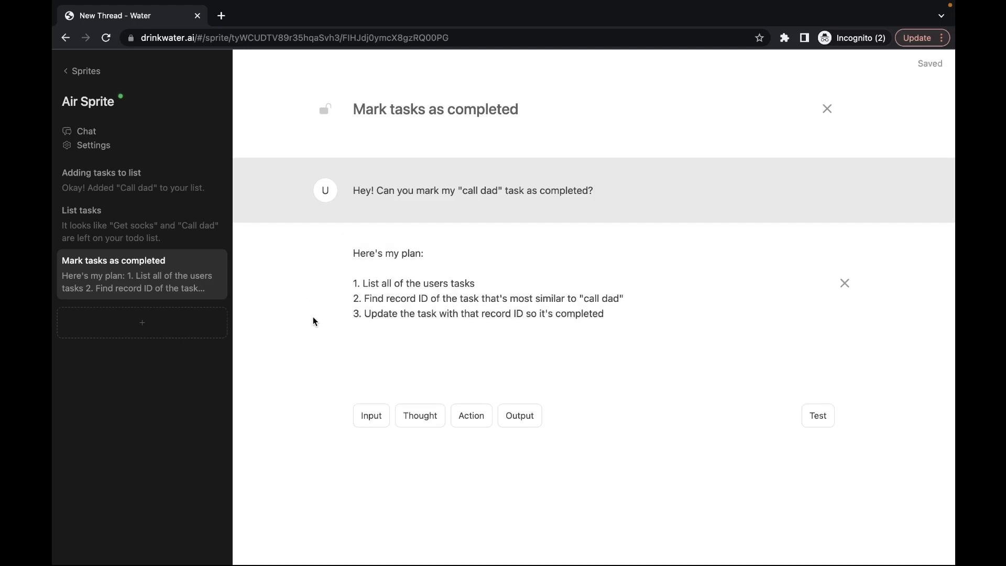
Step: Add a thought with step 1 and an Airtable action, starting on its API key
{"action": "left_click", "coordinate": [420, 416]}
{"action": "triple_click", "coordinate": [389, 375]}
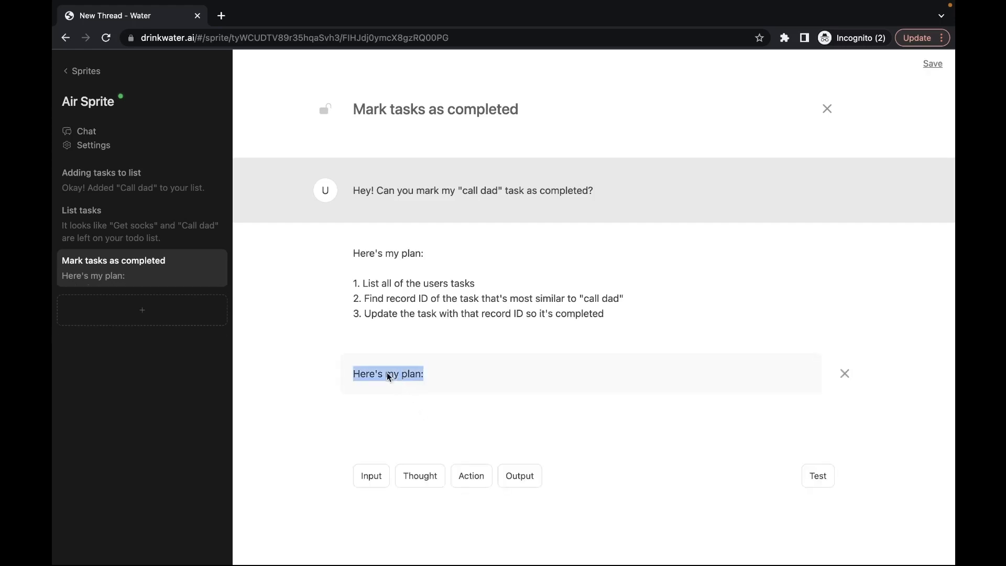
{"action": "type", "text": "1. List all of the users tasks"}
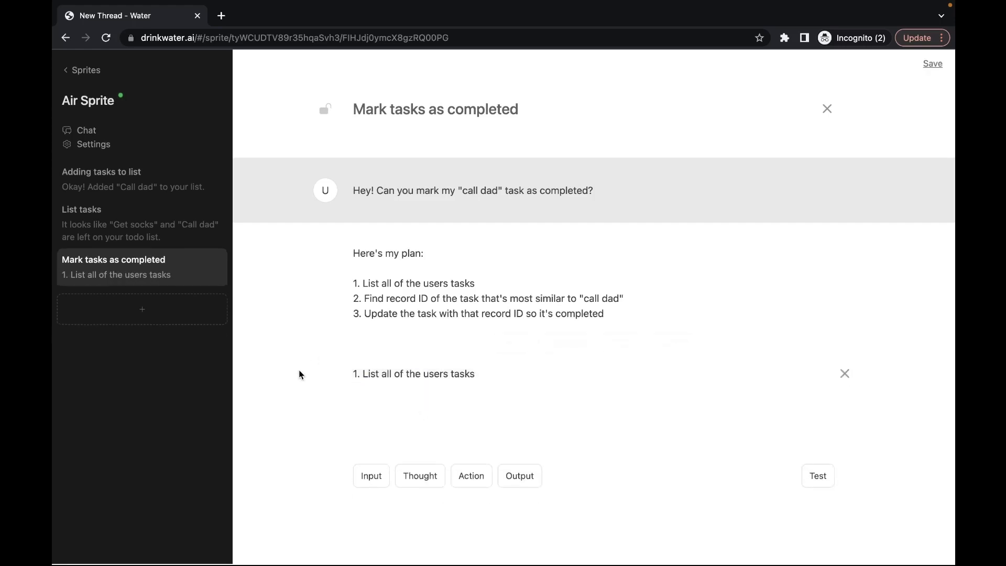
{"action": "left_click", "coordinate": [483, 489]}
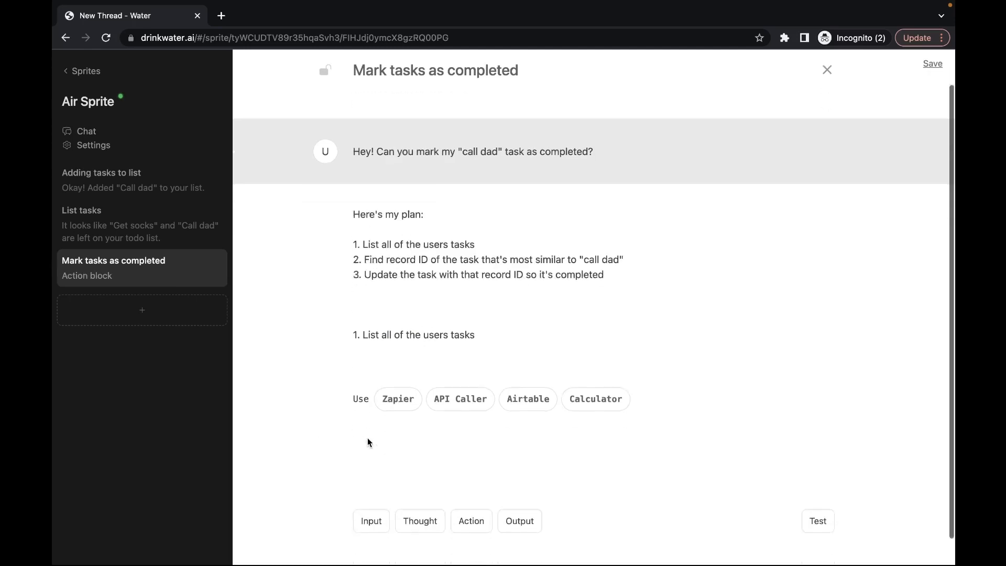
{"action": "left_click", "coordinate": [518, 374]}
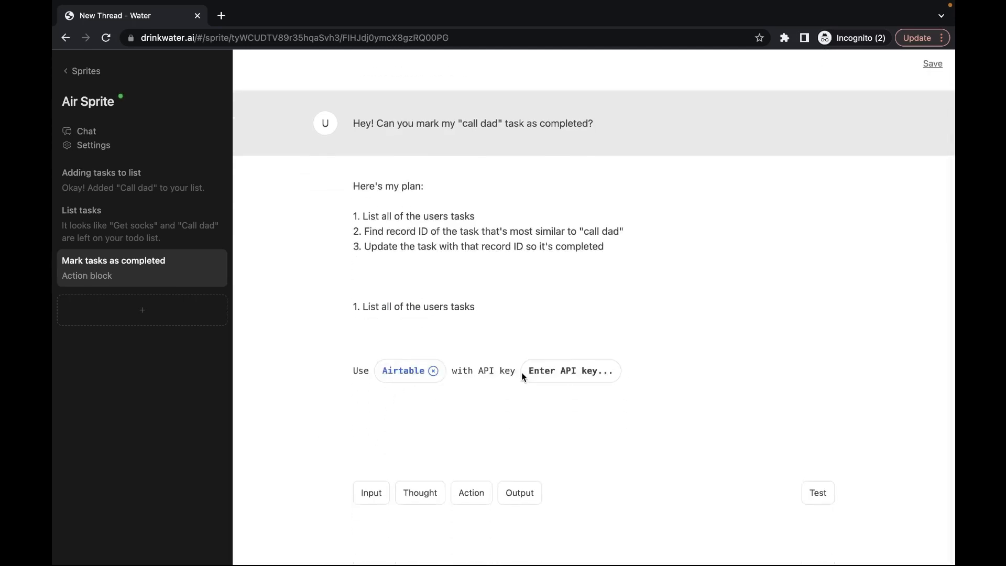
{"action": "left_click", "coordinate": [549, 375]}
Step: Set the action to list records, fill in the Water Todo App base and table IDs, and test it
{"action": "left_click", "coordinate": [577, 403]}
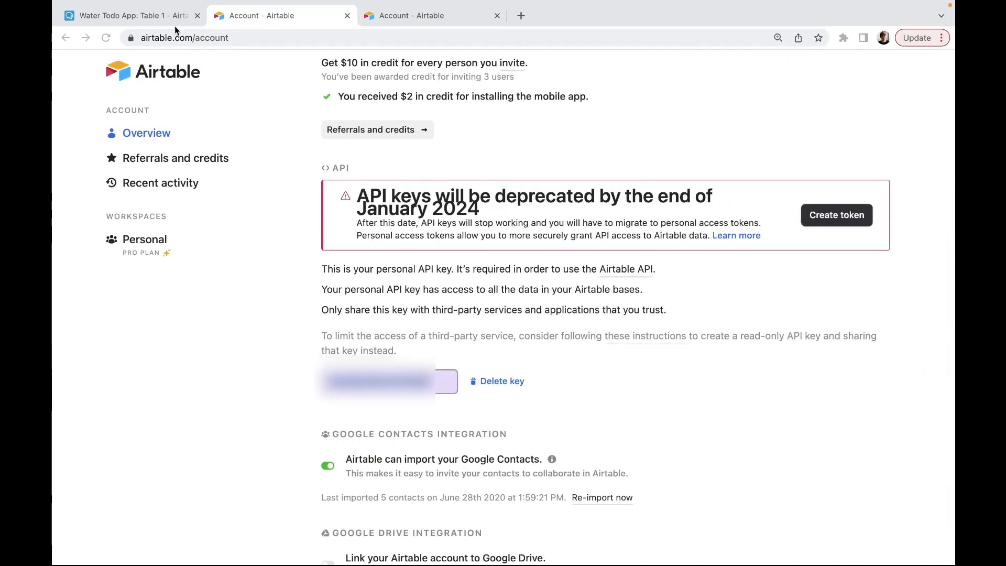
{"action": "left_click", "coordinate": [164, 24]}
{"action": "double_click", "coordinate": [251, 39]}
{"action": "key", "text": "ctrl+c"}
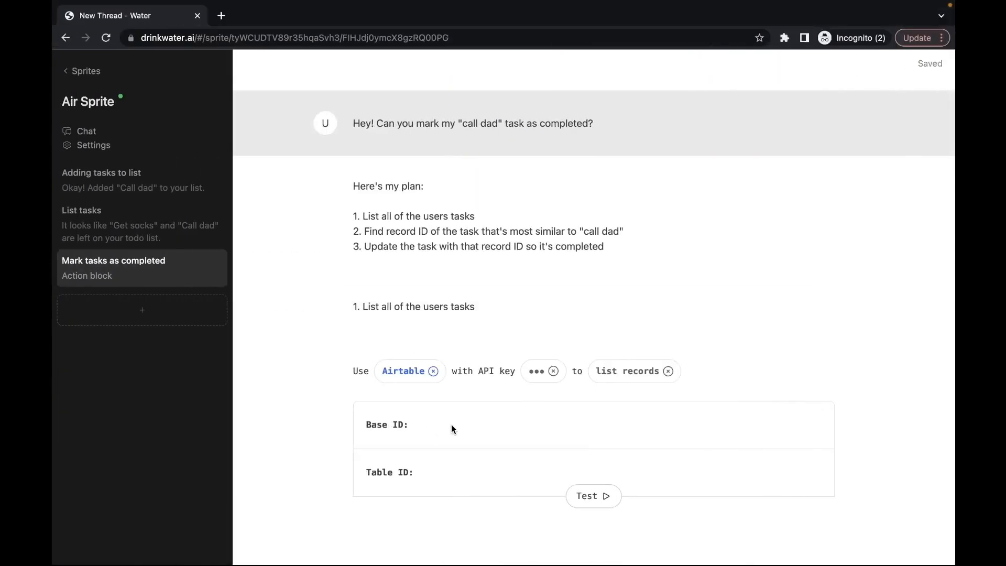
{"action": "left_click", "coordinate": [451, 424]}
{"action": "key", "text": "ctrl+v"}
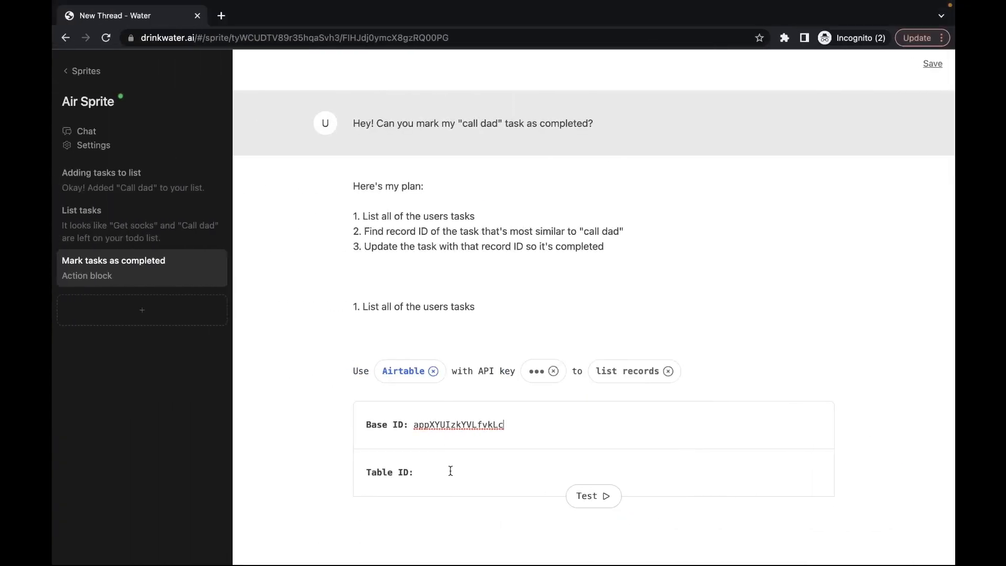
{"action": "left_click", "coordinate": [451, 470]}
{"action": "left_click", "coordinate": [576, 492]}
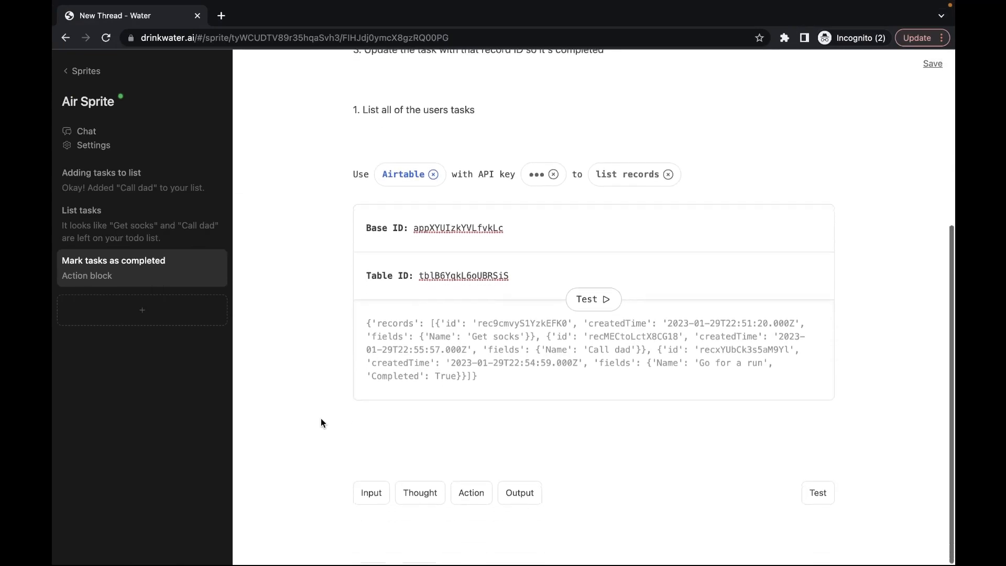
Step: Fill the new thought with step 2, finding the record ID most similar to 'call dad'
{"action": "triple_click", "coordinate": [398, 451]}
{"action": "type", "text": "2. Find record ID of the task that's most similar to \"call dad\""}
{"action": "key", "text": "BackSpace"}
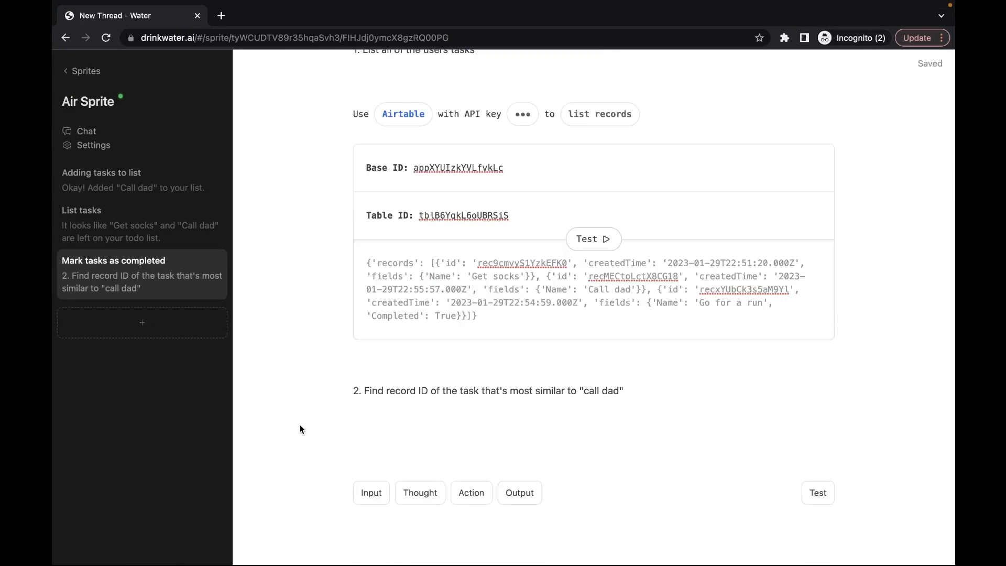
{"action": "scroll", "coordinate": [300, 419], "scroll_direction": "up", "scroll_amount": 3}
{"action": "scroll", "coordinate": [300, 420], "scroll_direction": "up", "scroll_amount": 1}
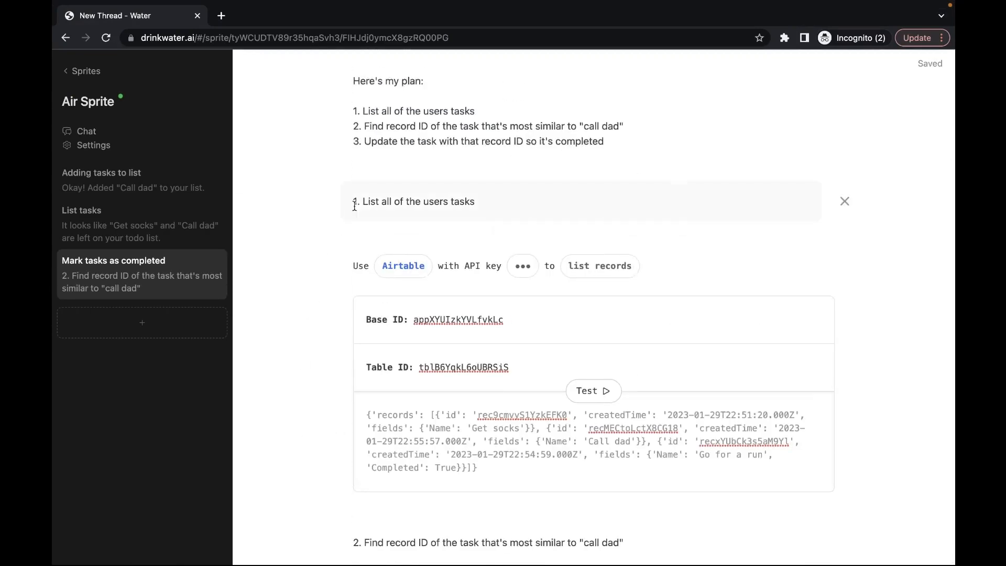
{"action": "scroll", "coordinate": [288, 230], "scroll_direction": "down", "scroll_amount": 3}
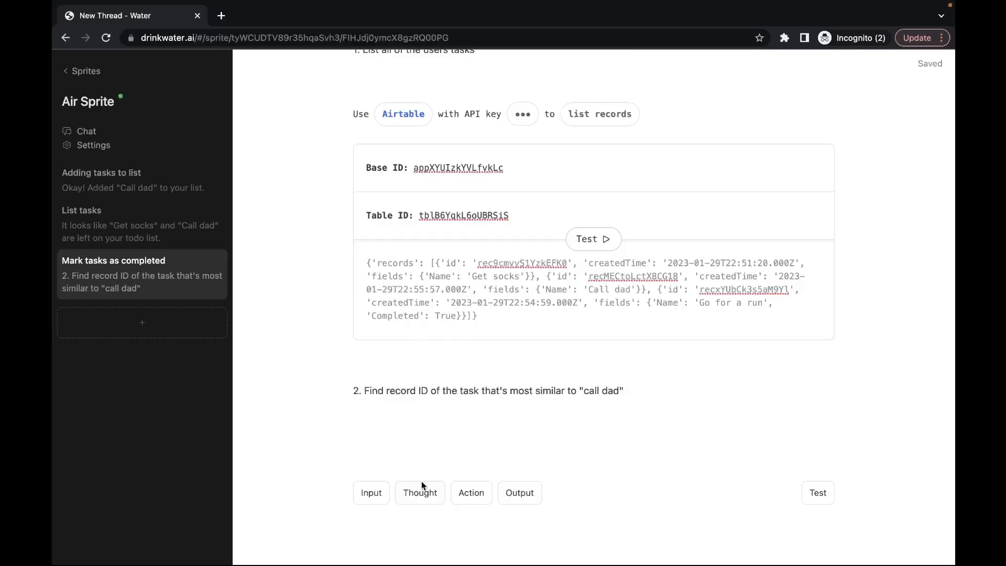
Step: Add a thought saying the task most similar to 'call dad' has the Call dad record ID from the test output
{"action": "left_click", "coordinate": [421, 483]}
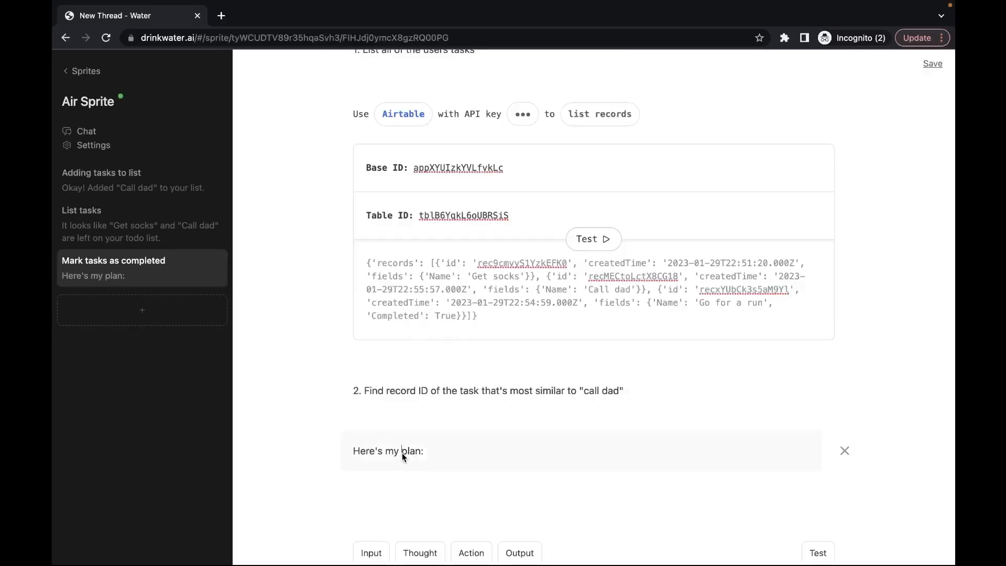
{"action": "key", "text": "ctrl+a"}
{"action": "type", "text": "It looks like the tas"}
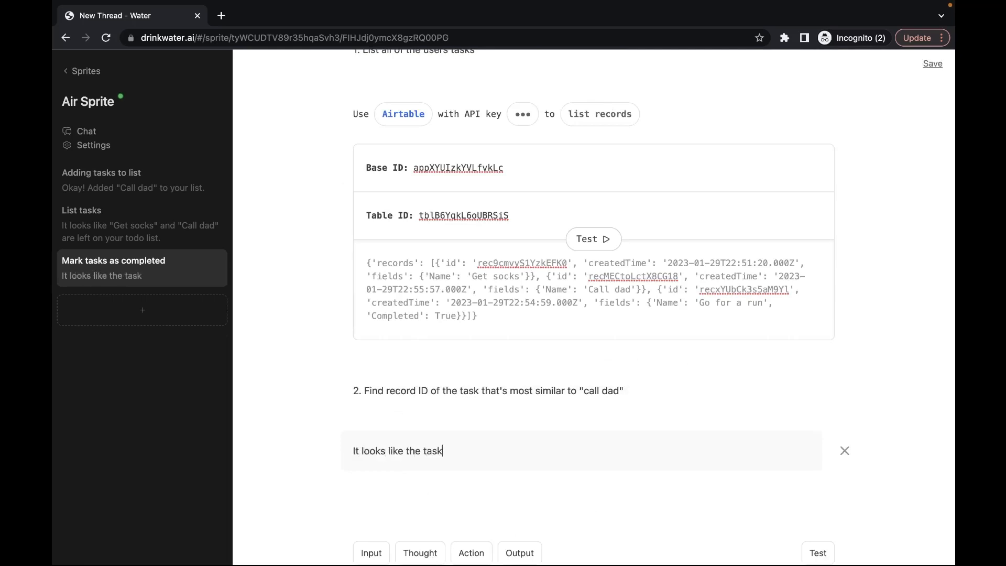
{"action": "type", "text": "k that's most si"}
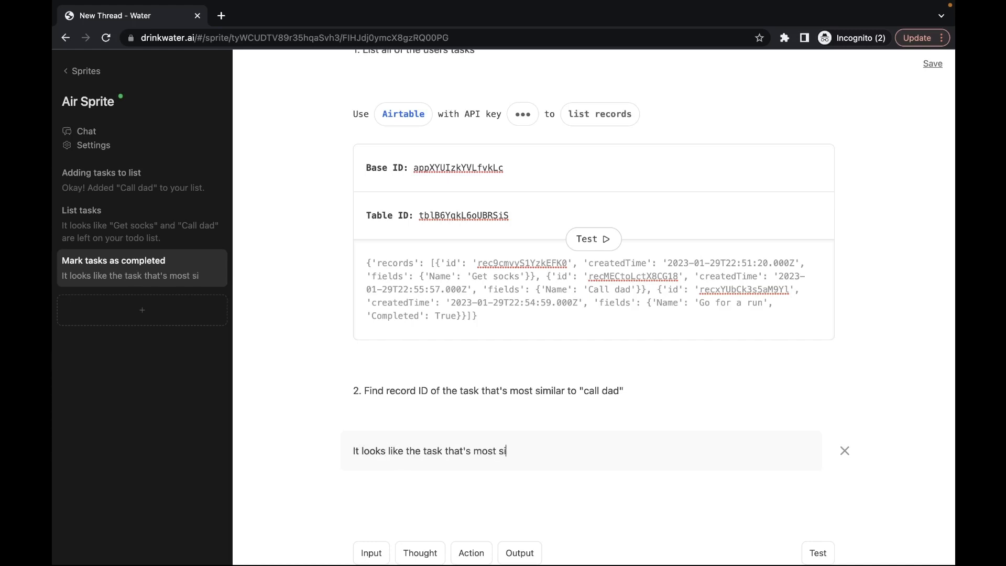
{"action": "type", "text": "milar to \"call "}
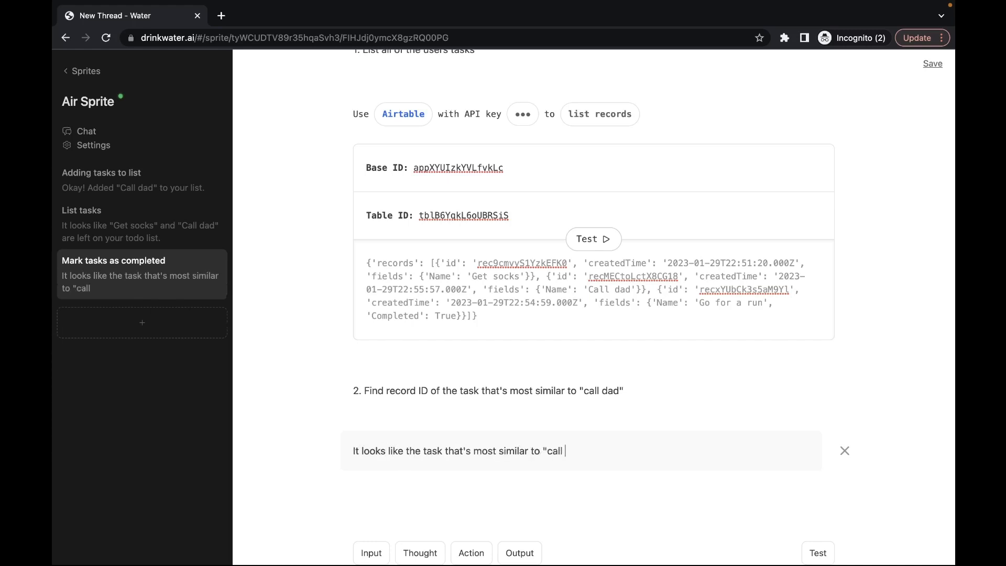
{"action": "type", "text": "dad\" haeco"}
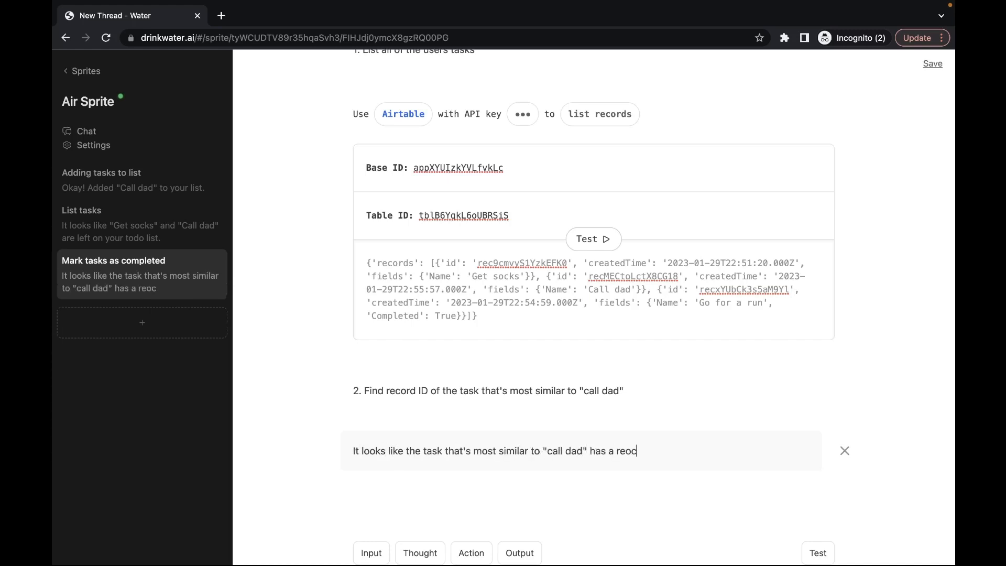
{"action": "type", "text": "rd"}
{"action": "key", "text": "BackSpace"}
{"action": "key", "text": "BackSpace"}
{"action": "key", "text": "BackSpace"}
{"action": "key", "text": "BackSpace"}
{"action": "type", "text": "cord I"}
{"action": "left_click_drag", "start_coordinate": [619, 276], "coordinate": [642, 285]}
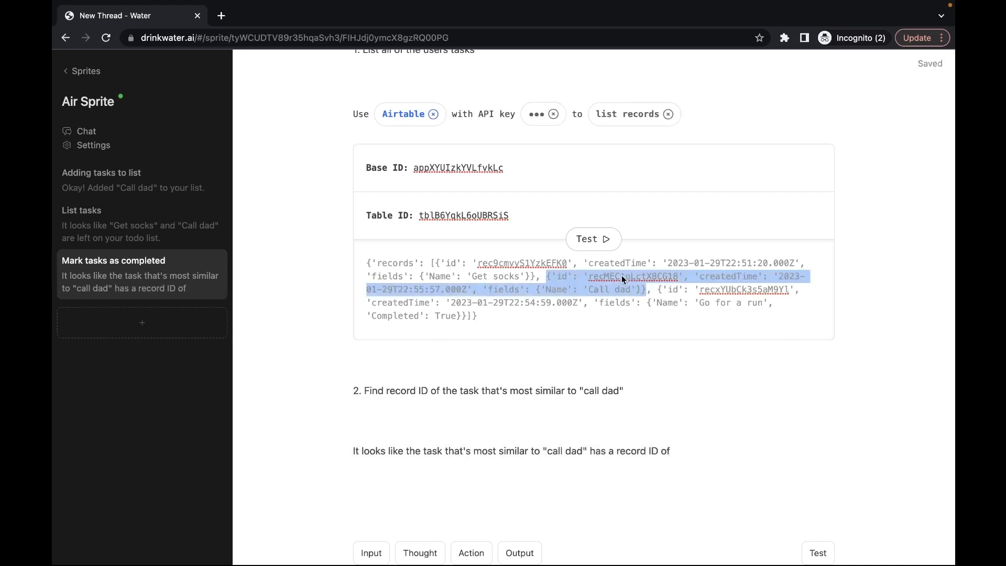
{"action": "double_click", "coordinate": [621, 275]}
{"action": "key", "text": "ctrl+c"}
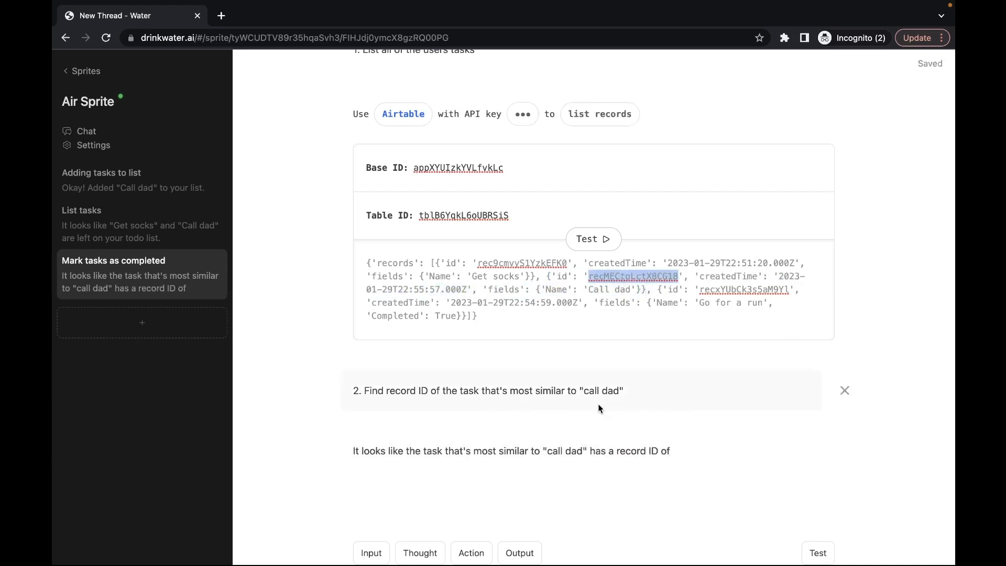
{"action": "left_click", "coordinate": [690, 450]}
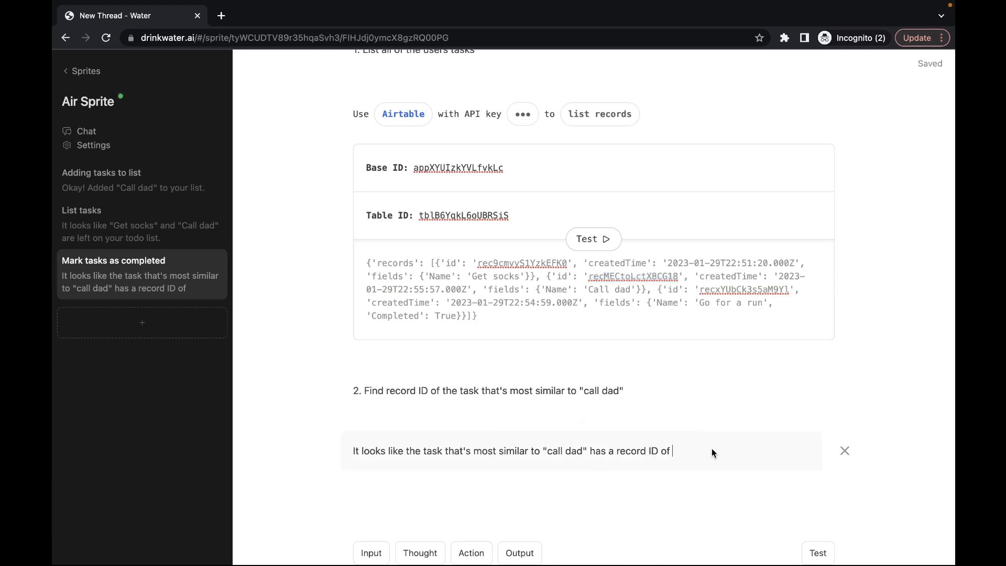
{"action": "type", "text": "\""}
{"action": "key", "text": "ctrl+v"}
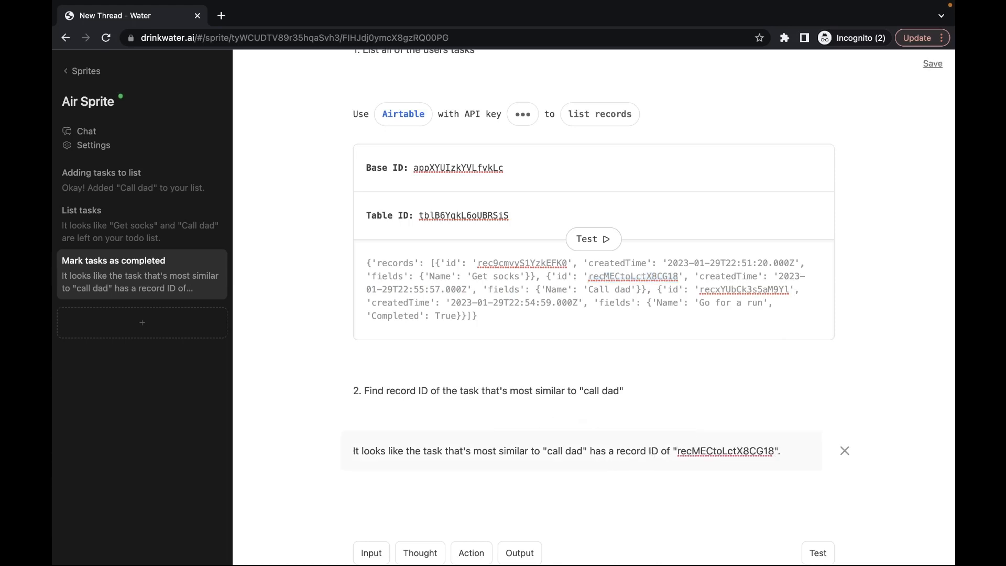
{"action": "scroll", "coordinate": [498, 458], "scroll_direction": "down", "scroll_amount": 1}
{"action": "left_click", "coordinate": [424, 494]}
Step: Copy plan step 3 into the new thought, updating the record so it's completed
{"action": "scroll", "coordinate": [324, 399], "scroll_direction": "up", "scroll_amount": 4}
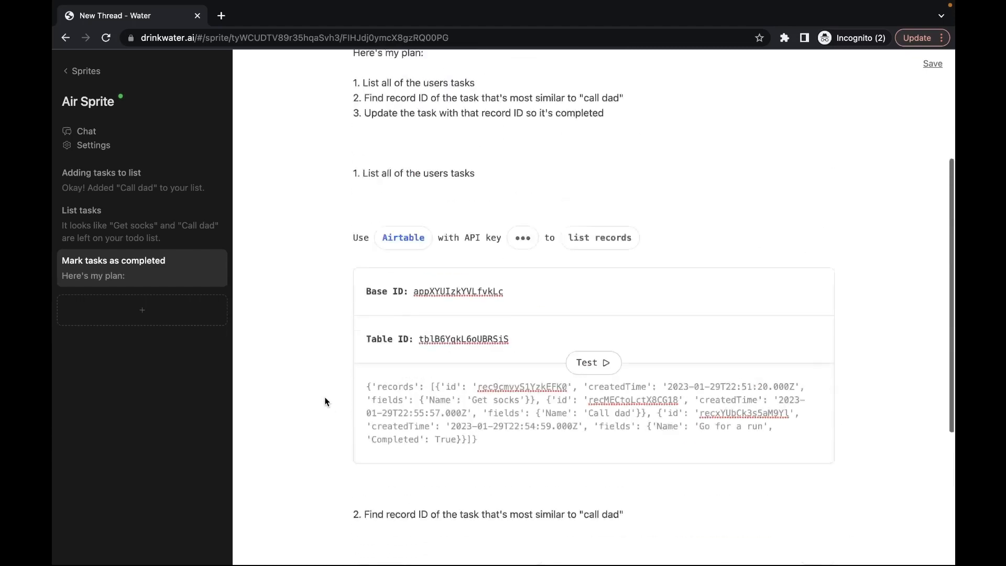
{"action": "scroll", "coordinate": [325, 397], "scroll_direction": "up", "scroll_amount": 1}
{"action": "triple_click", "coordinate": [393, 171]}
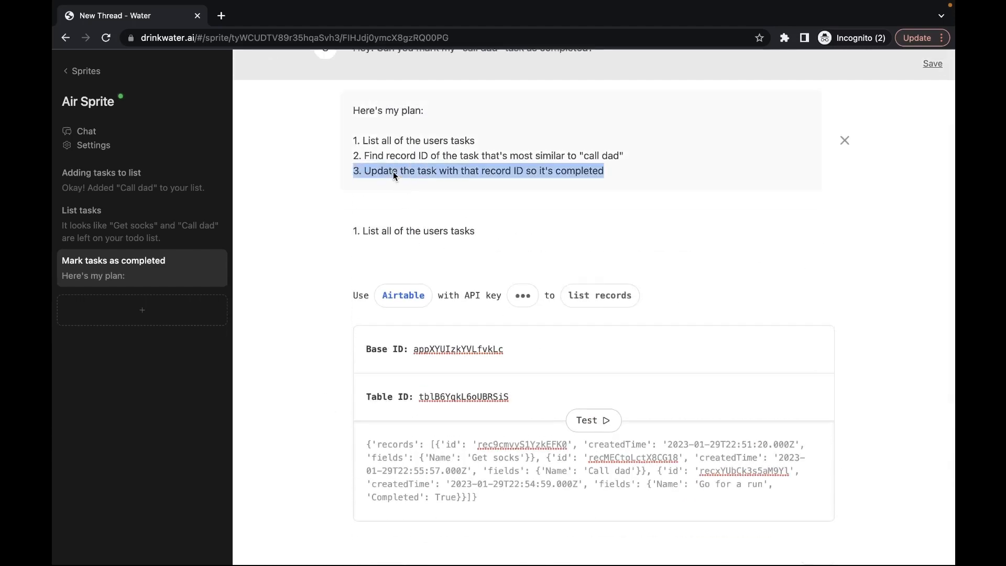
{"action": "key", "text": "ctrl+c"}
{"action": "scroll", "coordinate": [393, 172], "scroll_direction": "down", "scroll_amount": 5}
{"action": "left_click", "coordinate": [403, 387]}
{"action": "key", "text": "ctrl+a"}
{"action": "key", "text": "ctrl+v"}
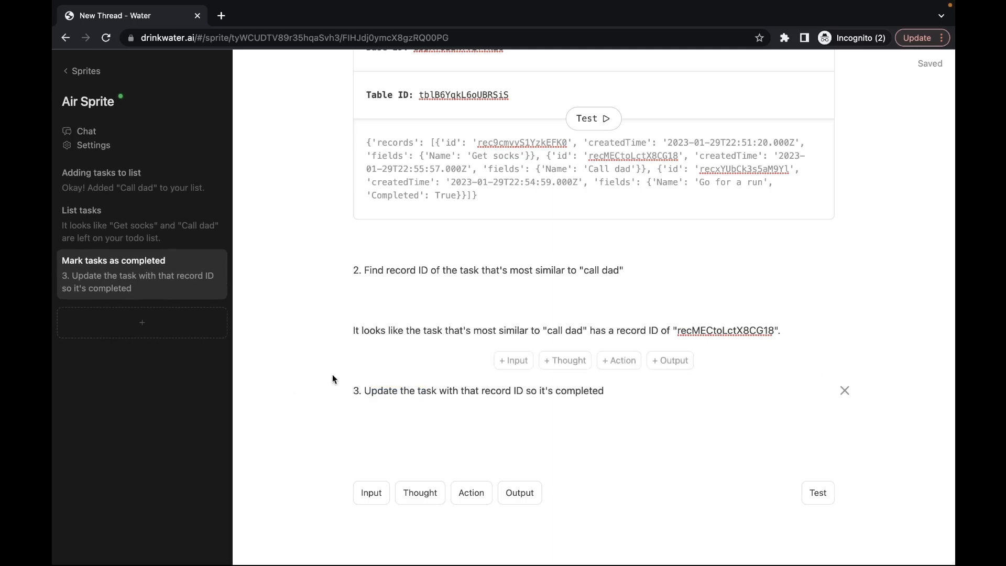
Step: Add an Airtable action with the API key, set to update a record
{"action": "left_click", "coordinate": [478, 491]}
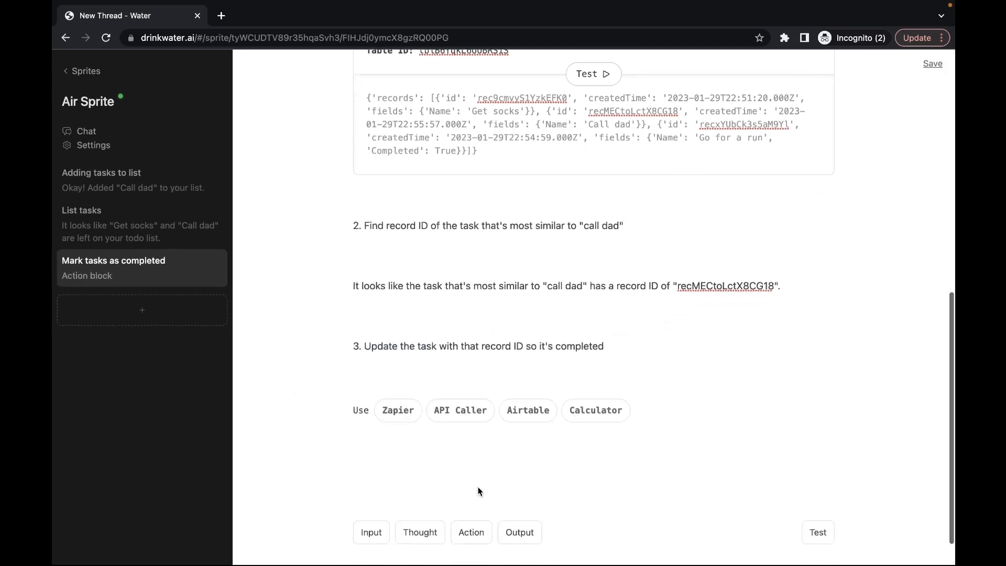
{"action": "left_click", "coordinate": [530, 370]}
{"action": "key", "text": "ctrl+v"}
{"action": "key", "text": "Return"}
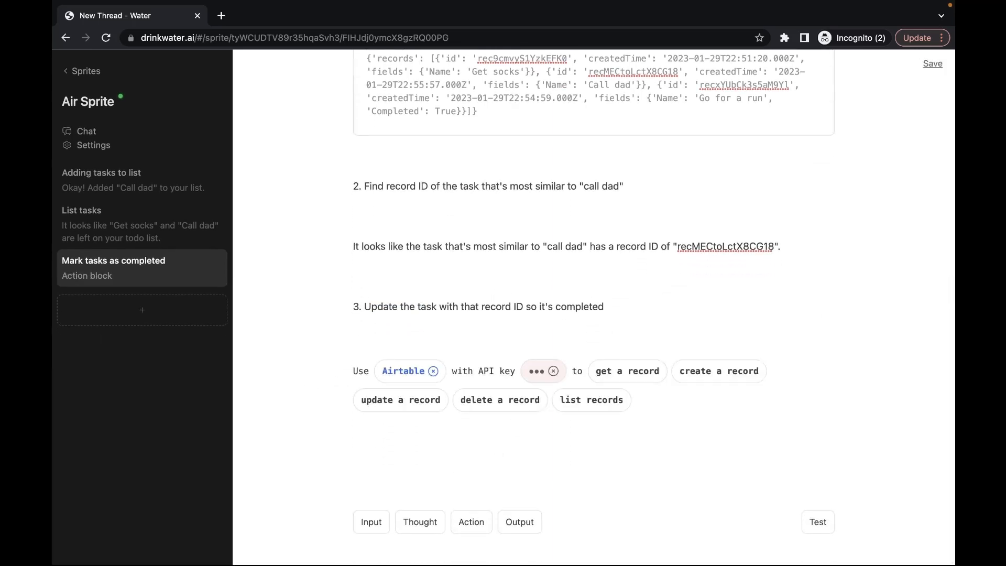
{"action": "left_click", "coordinate": [417, 396]}
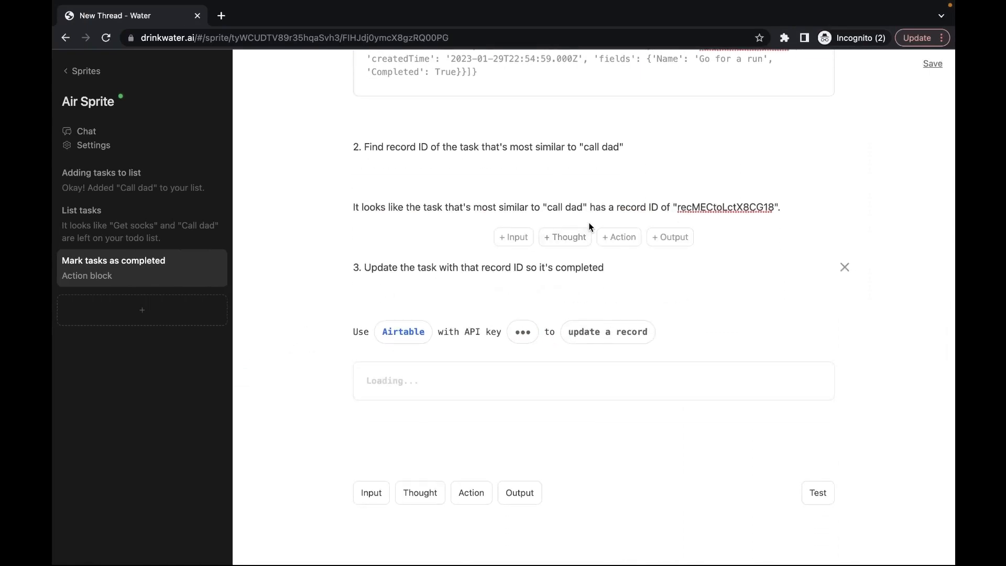
Step: Copy the base ID and table ID from step 1 into step 3's update-record fields
{"action": "scroll", "coordinate": [292, 301], "scroll_direction": "up", "scroll_amount": 5}
{"action": "double_click", "coordinate": [444, 206]}
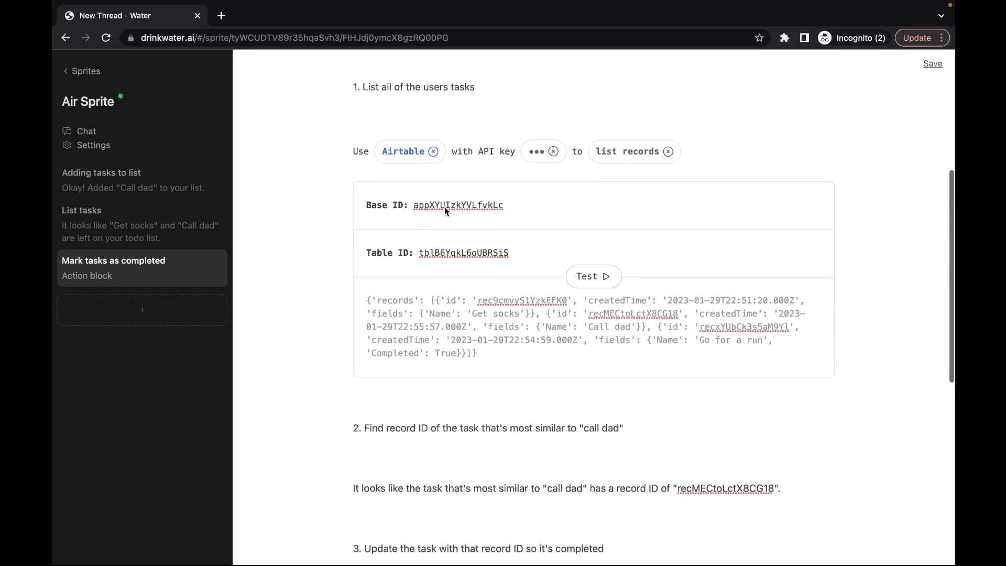
{"action": "scroll", "coordinate": [444, 204], "scroll_direction": "down", "scroll_amount": 8}
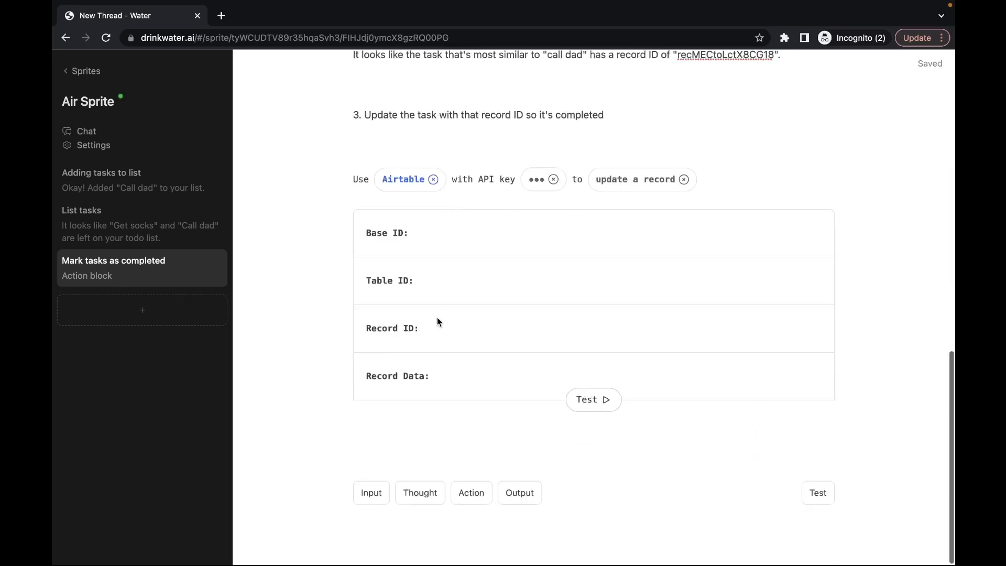
{"action": "left_click", "coordinate": [437, 231]}
{"action": "key", "text": "ctrl+v"}
{"action": "scroll", "coordinate": [437, 233], "scroll_direction": "up", "scroll_amount": 10}
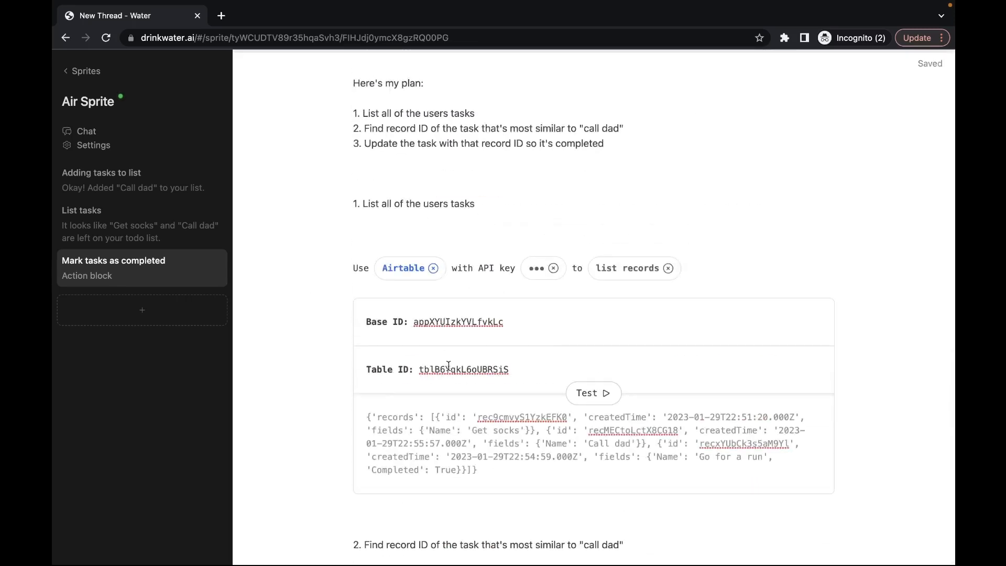
{"action": "double_click", "coordinate": [449, 369]}
{"action": "scroll", "coordinate": [449, 372], "scroll_direction": "down", "scroll_amount": 10}
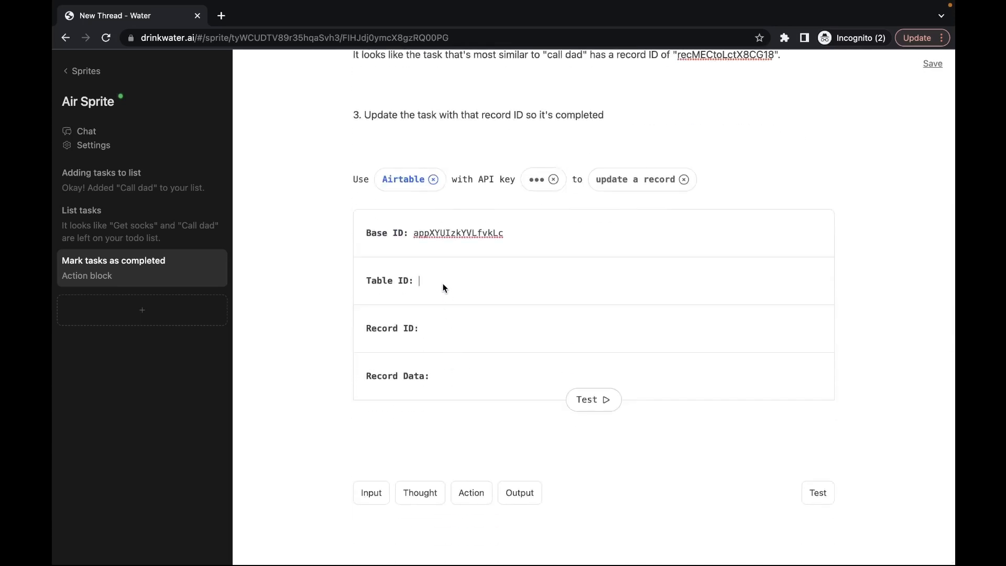
{"action": "left_click", "coordinate": [441, 281]}
{"action": "key", "text": "ctrl+v"}
Step: Paste the Call dad record ID from step 2 into the update-record Record ID field
{"action": "scroll", "coordinate": [436, 260], "scroll_direction": "up", "scroll_amount": 3}
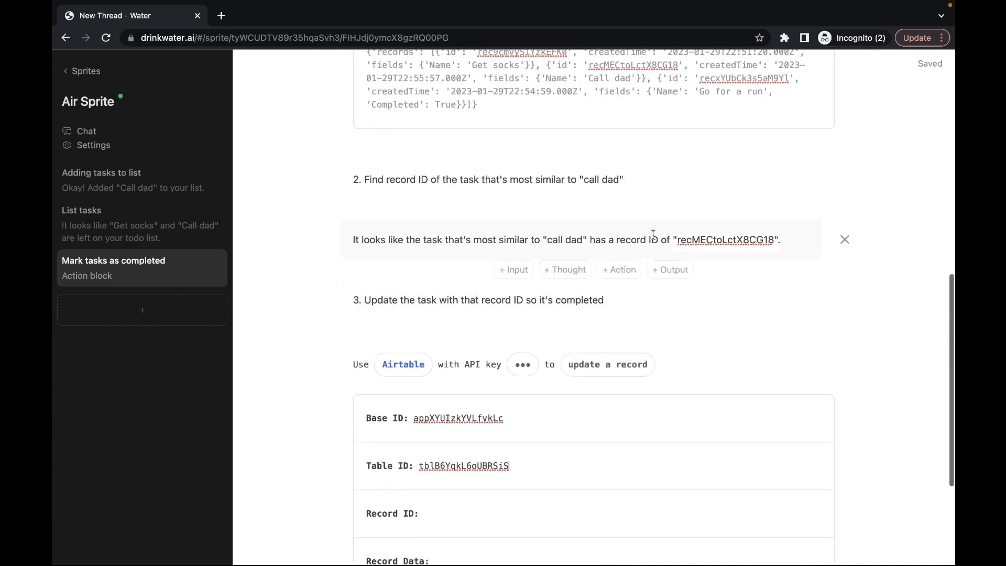
{"action": "double_click", "coordinate": [698, 237]}
{"action": "scroll", "coordinate": [699, 238], "scroll_direction": "down", "scroll_amount": 4}
{"action": "left_click", "coordinate": [444, 332]}
{"action": "key", "text": "ctrl+v"}
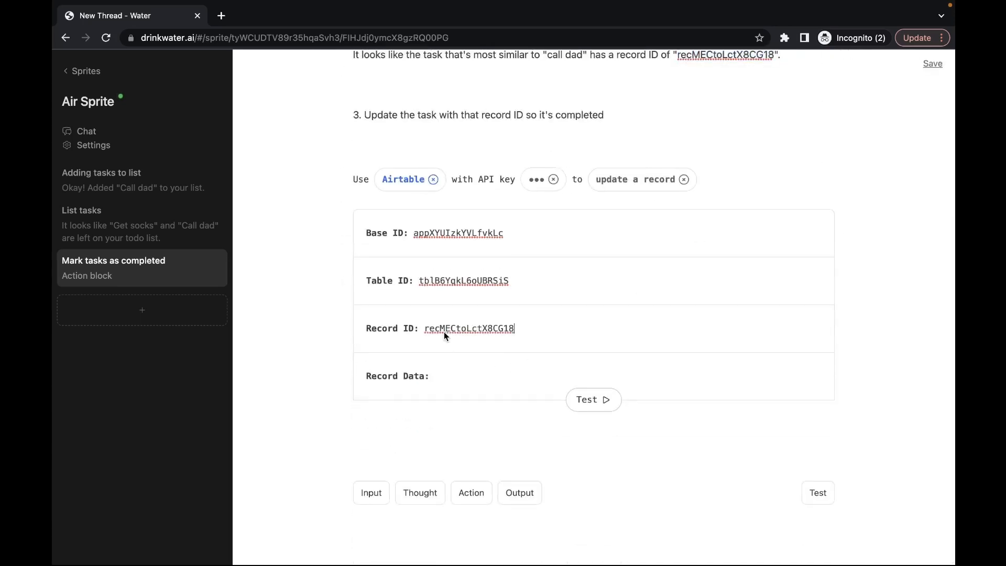
{"action": "scroll", "coordinate": [307, 293], "scroll_direction": "up", "scroll_amount": 3}
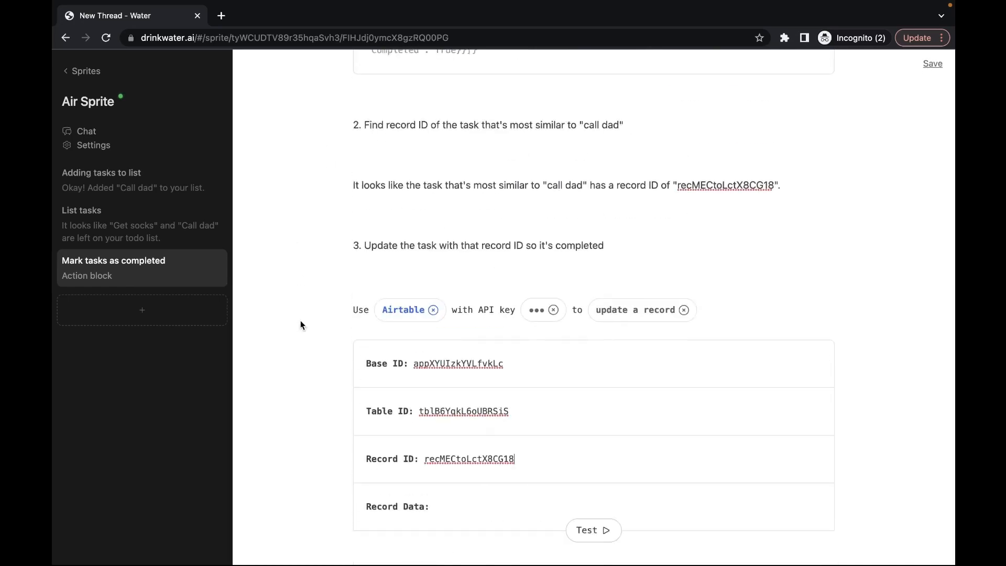
{"action": "scroll", "coordinate": [300, 365], "scroll_direction": "down", "scroll_amount": 2}
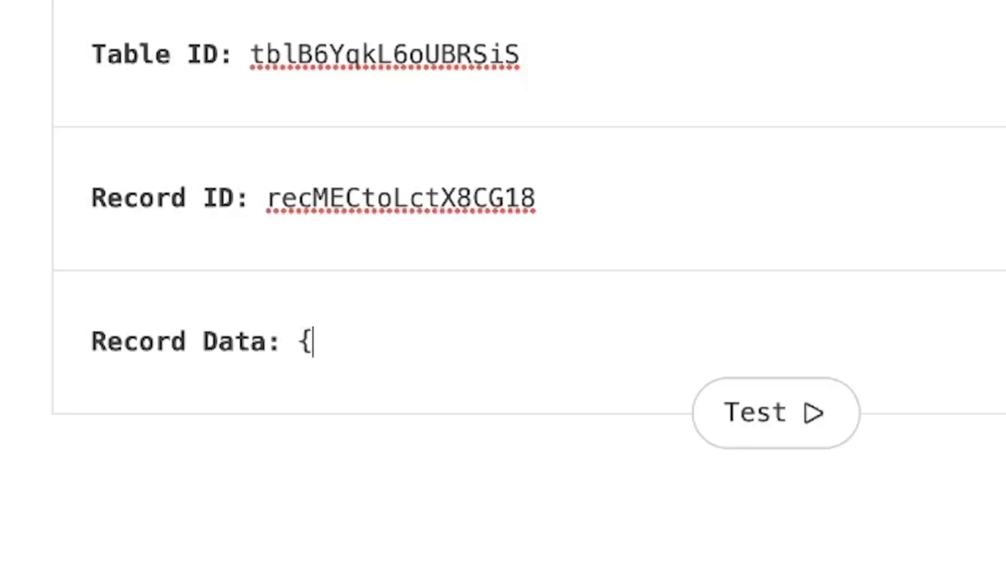
Step: Enter {"Completed": true} as the record data and double-check the base, table and record IDs
{"action": "type", "text": "Completed"}
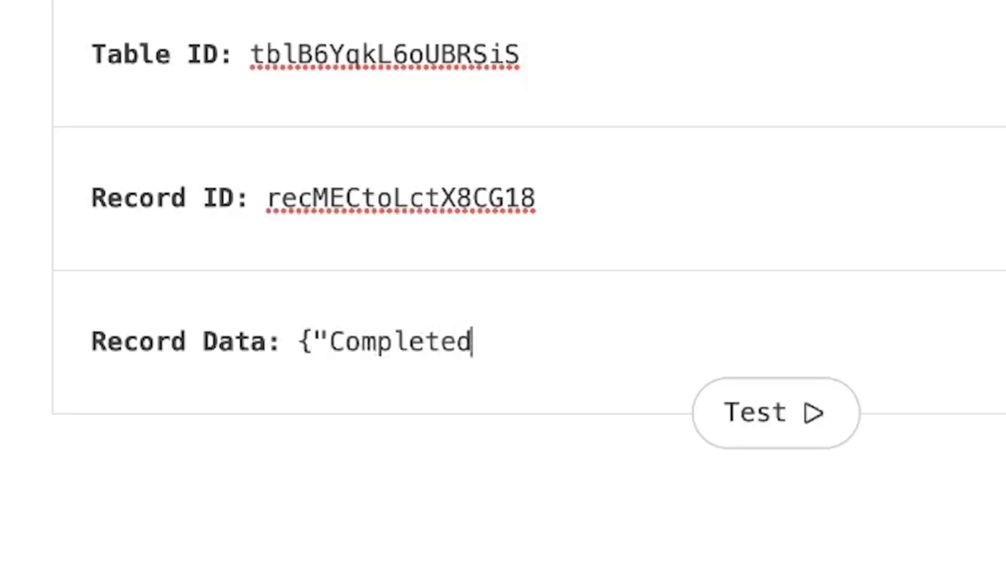
{"action": "type", "text": "\": true"}
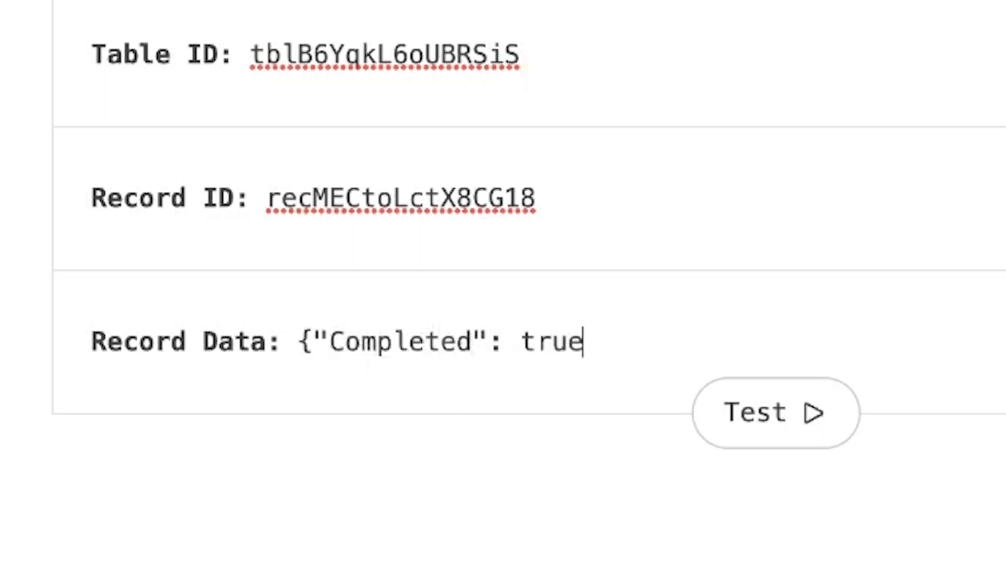
{"action": "type", "text": "}"}
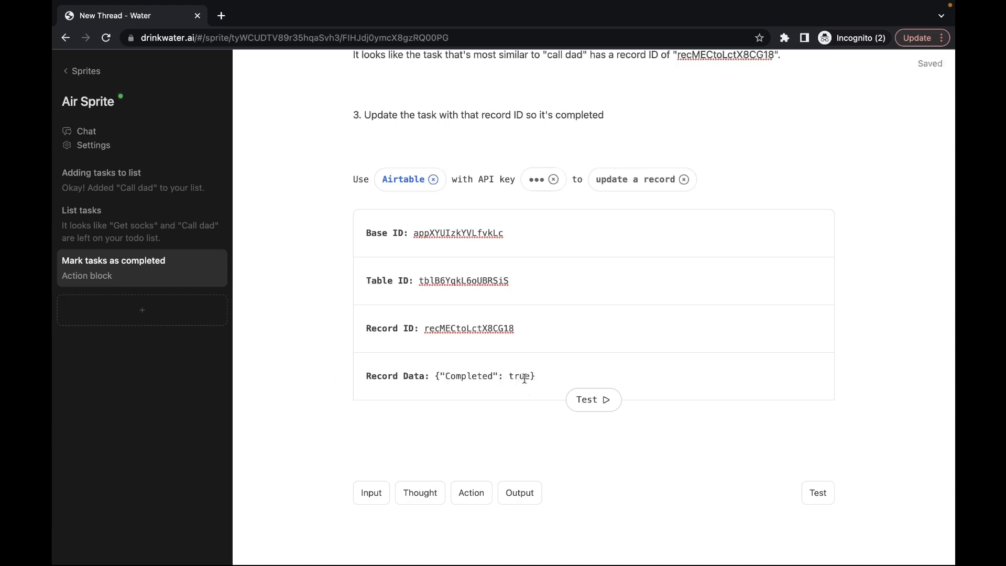
{"action": "double_click", "coordinate": [492, 328]}
{"action": "double_click", "coordinate": [472, 281]}
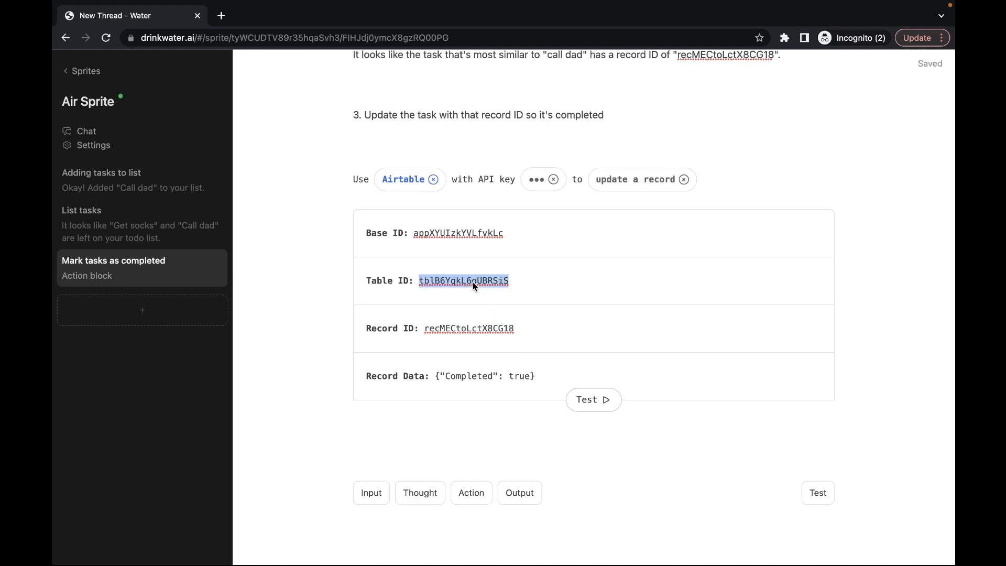
{"action": "double_click", "coordinate": [454, 236]}
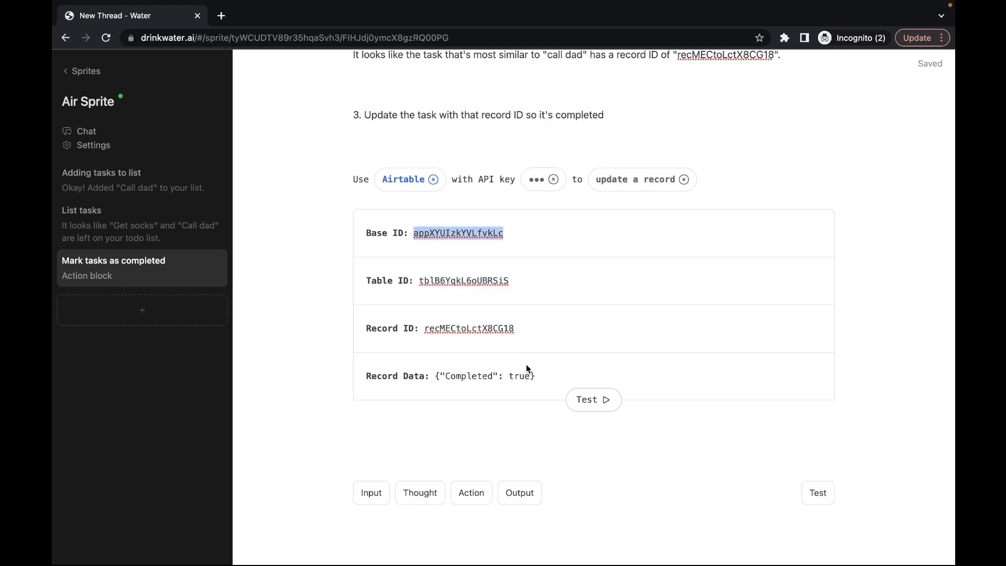
{"action": "left_click", "coordinate": [536, 374]}
{"action": "left_click", "coordinate": [533, 376]}
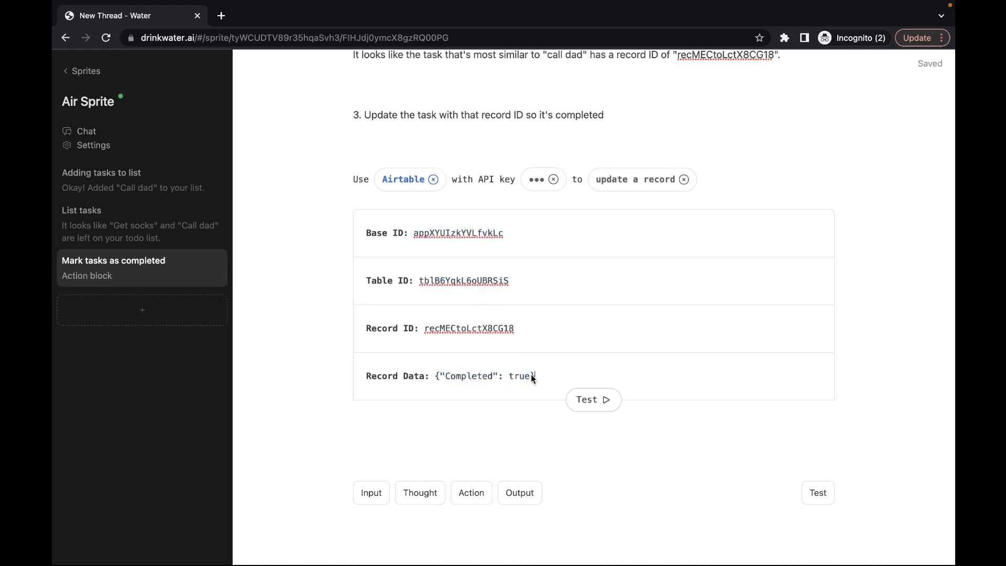
Step: Test the update action and confirm the Call dad row shows Completed in Airtable
{"action": "left_click", "coordinate": [595, 400]}
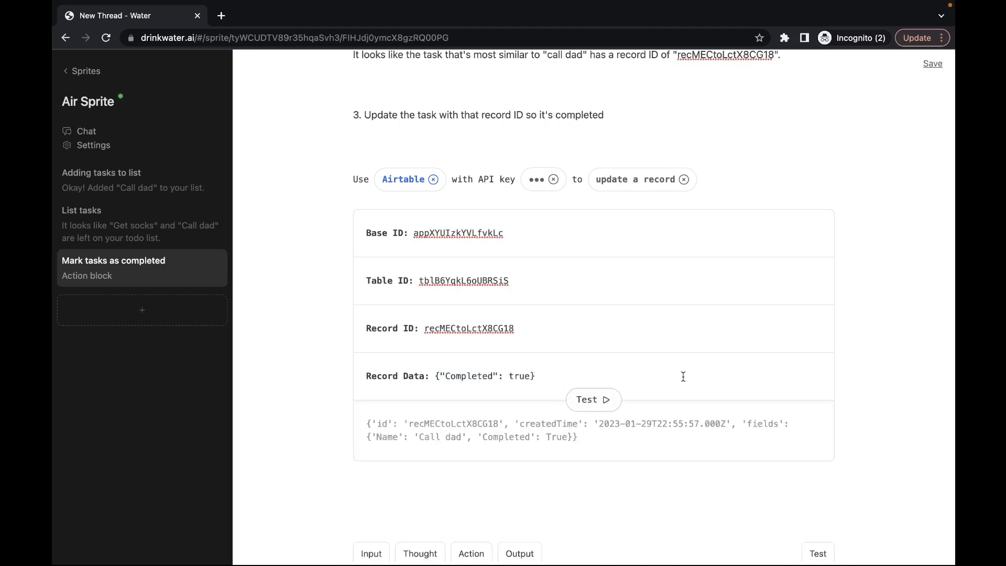
{"action": "key", "text": "super+Tab"}
{"action": "left_click", "coordinate": [451, 219]}
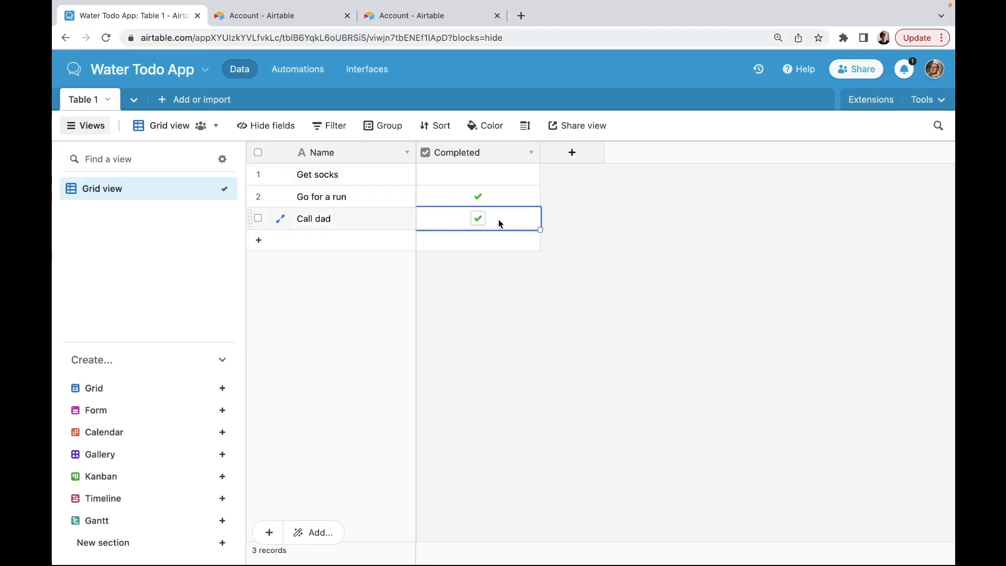
{"action": "key", "text": "super+Tab"}
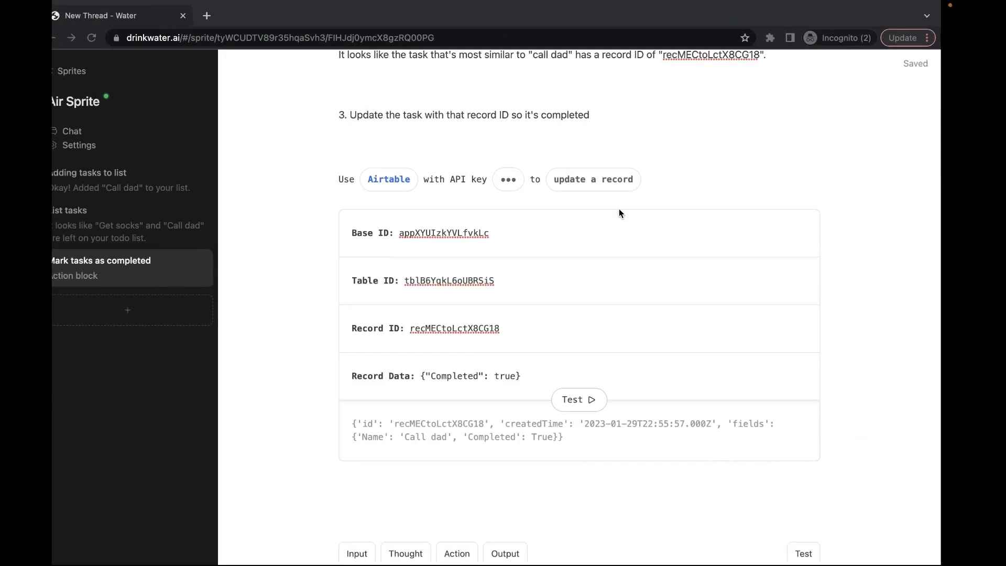
Step: Add plan step 4 about telling the user the task is complete, and copy it into a new thought
{"action": "scroll", "coordinate": [314, 352], "scroll_direction": "up", "scroll_amount": 15}
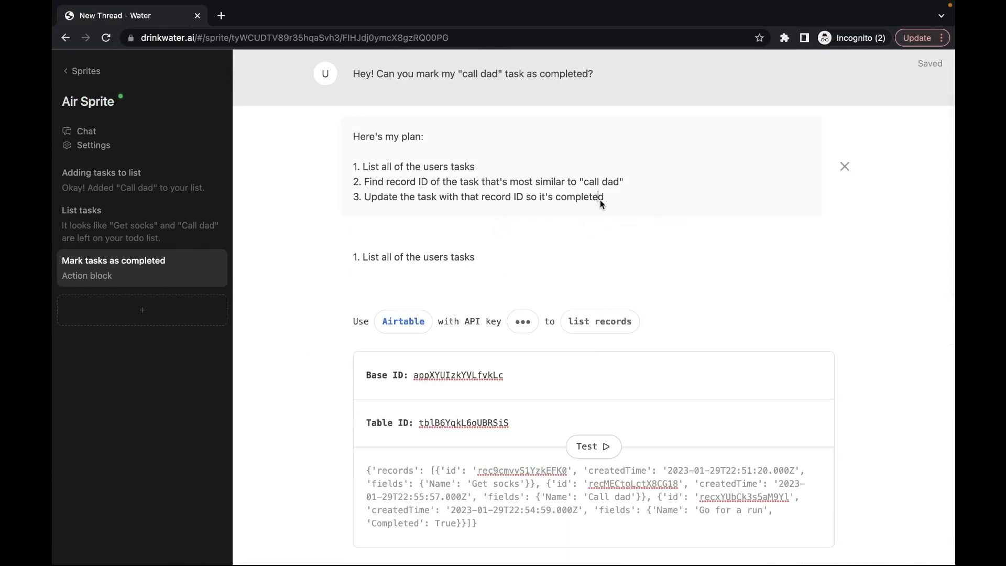
{"action": "key", "text": "Return"}
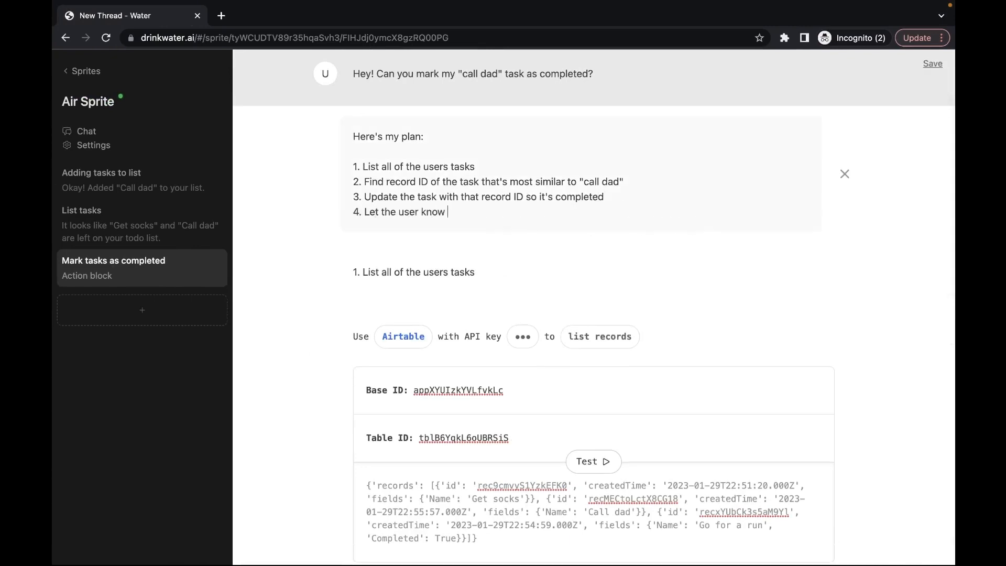
{"action": "type", "text": "4. Let the user know that the task has been completed"}
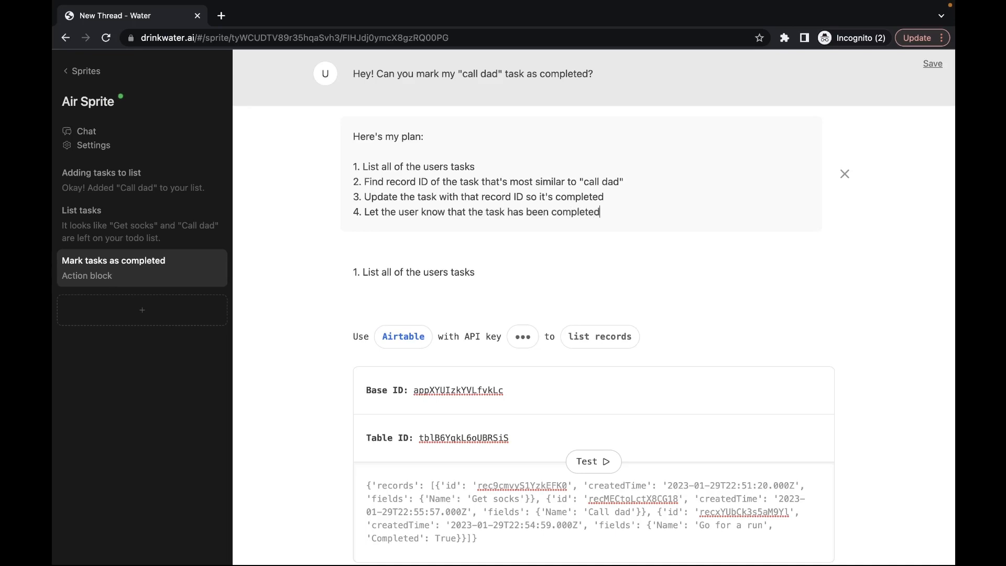
{"action": "scroll", "coordinate": [588, 237], "scroll_direction": "down", "scroll_amount": 15}
{"action": "left_click", "coordinate": [426, 493]}
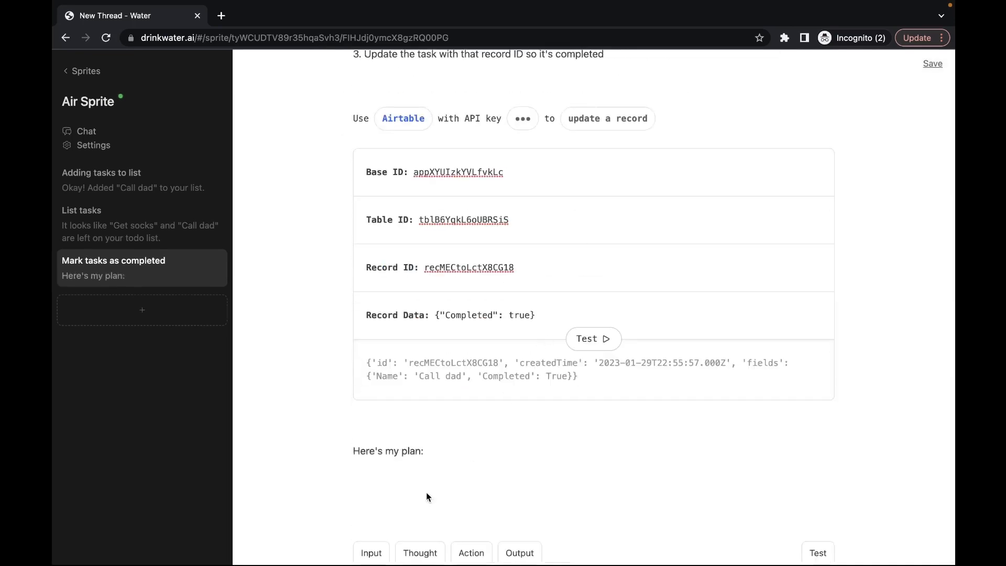
{"action": "scroll", "coordinate": [403, 440], "scroll_direction": "up", "scroll_amount": 15}
{"action": "triple_click", "coordinate": [403, 329]}
{"action": "key", "text": "ctrl+c"}
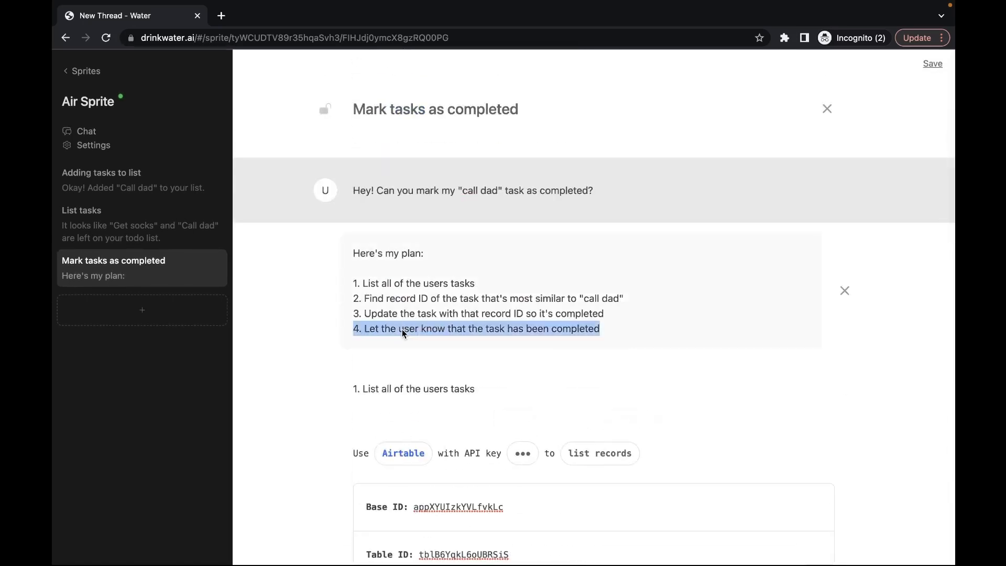
{"action": "scroll", "coordinate": [401, 329], "scroll_direction": "down", "scroll_amount": 15}
{"action": "triple_click", "coordinate": [400, 392]}
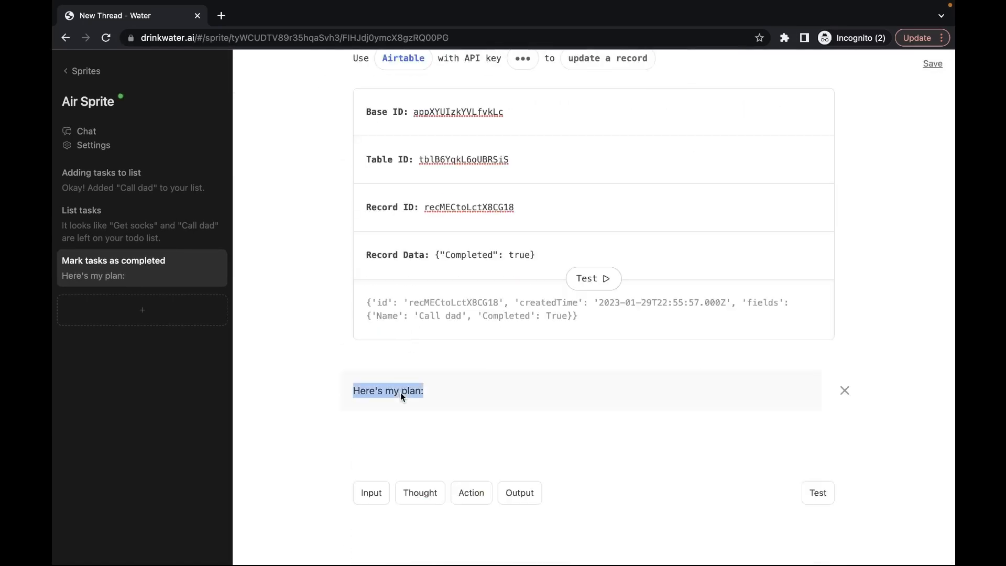
{"action": "key", "text": "ctrl+v"}
Step: Add an output block and reword step 4 to 'marked as complete', updating the plan too
{"action": "left_click", "coordinate": [517, 492]}
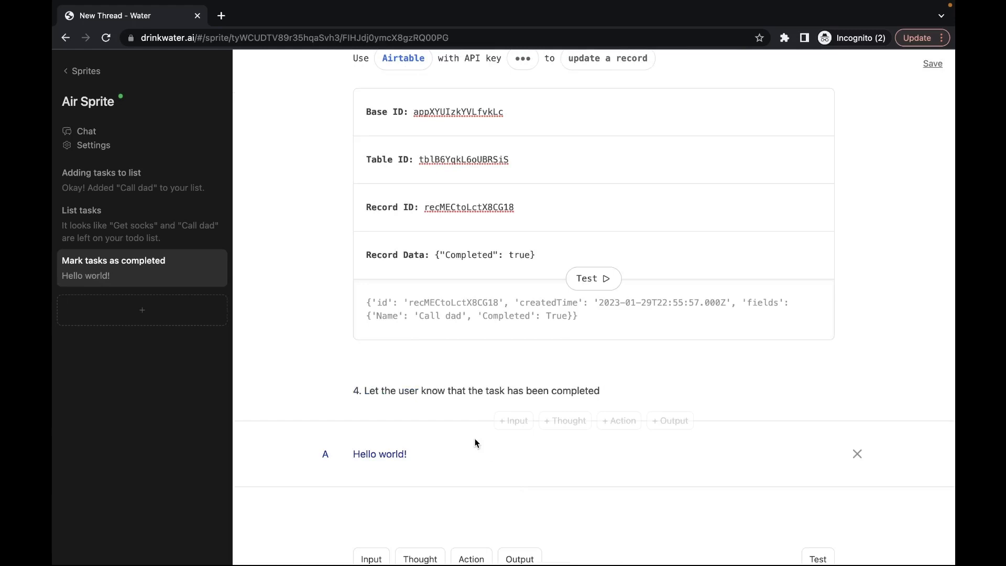
{"action": "triple_click", "coordinate": [435, 448]}
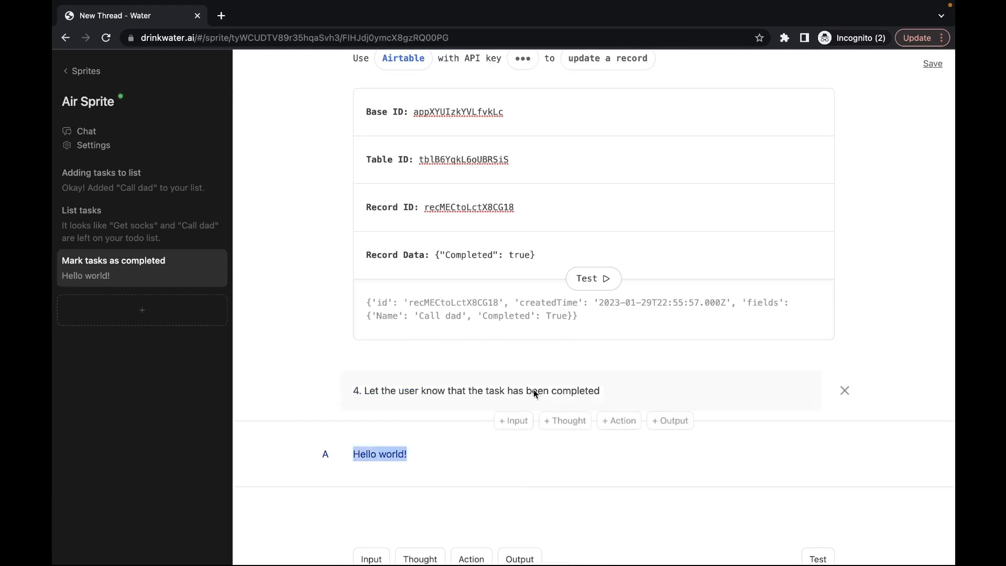
{"action": "left_click", "coordinate": [554, 391]}
{"action": "key", "text": "Left"}
{"action": "type", "text": "nma"}
{"action": "key", "text": "BackSpace"}
{"action": "key", "text": "BackSpace"}
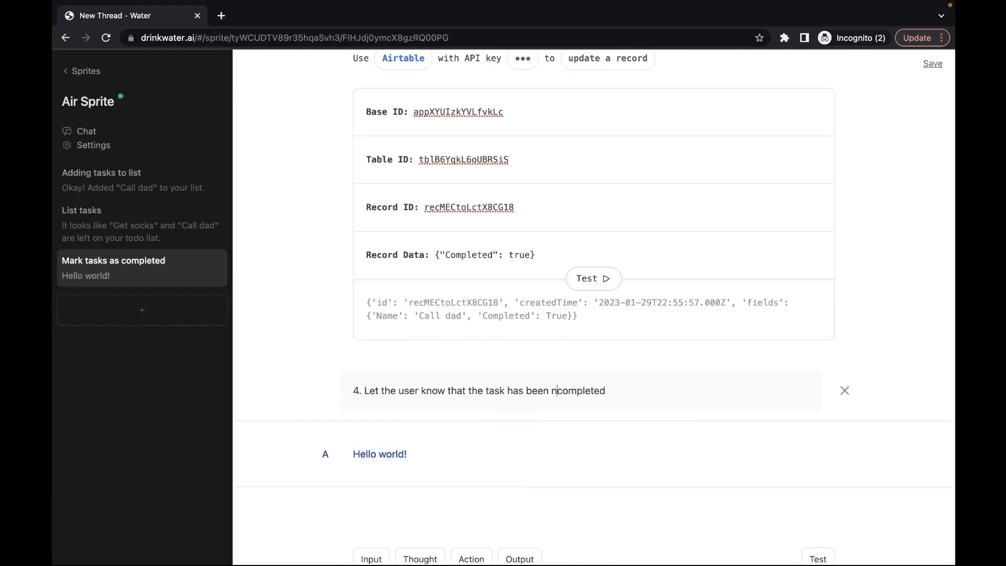
{"action": "key", "text": "BackSpace"}
{"action": "type", "text": "marked as"}
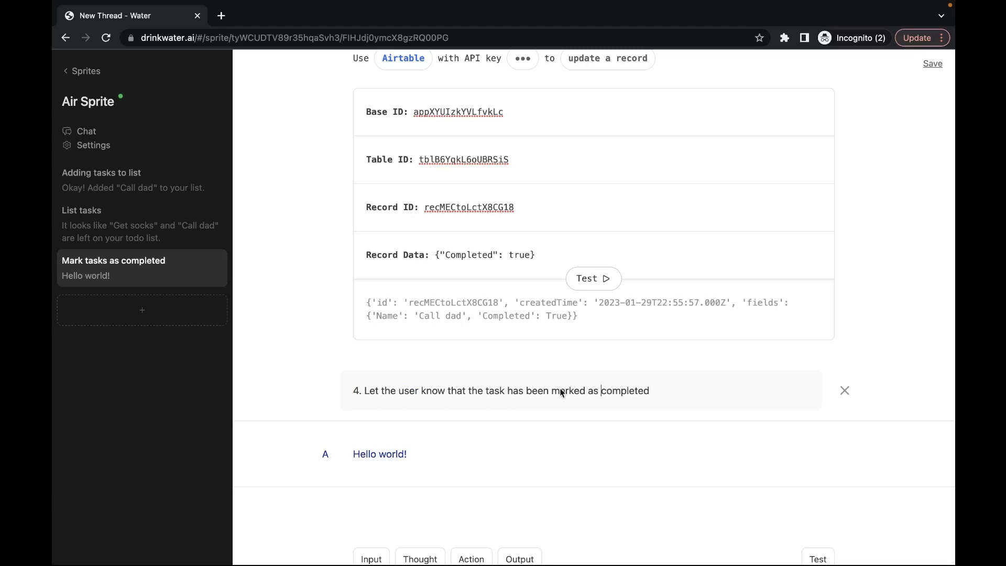
{"action": "key", "text": "super+a"}
{"action": "key", "text": "super+c"}
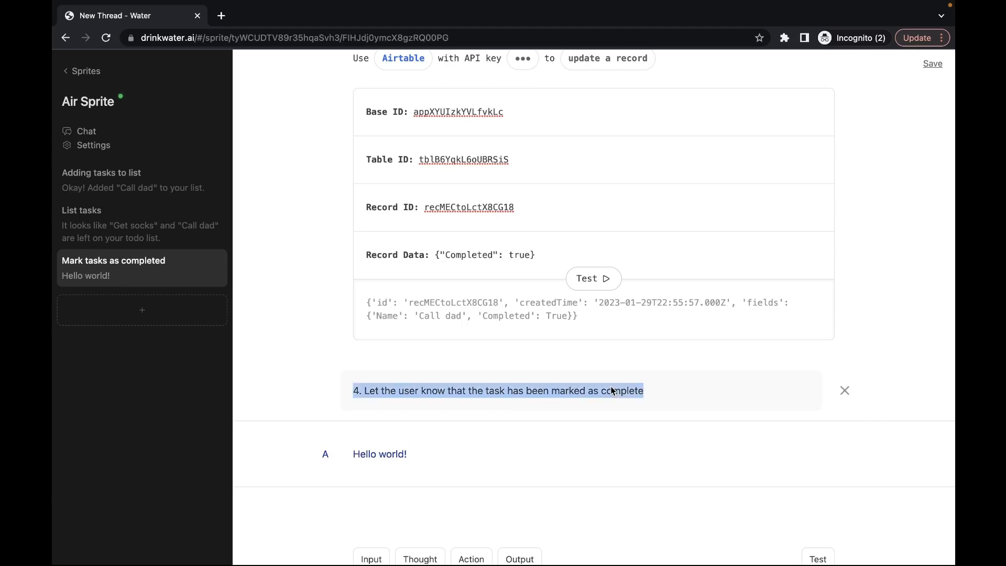
{"action": "scroll", "coordinate": [612, 391], "scroll_direction": "up", "scroll_amount": 20}
{"action": "triple_click", "coordinate": [499, 330]}
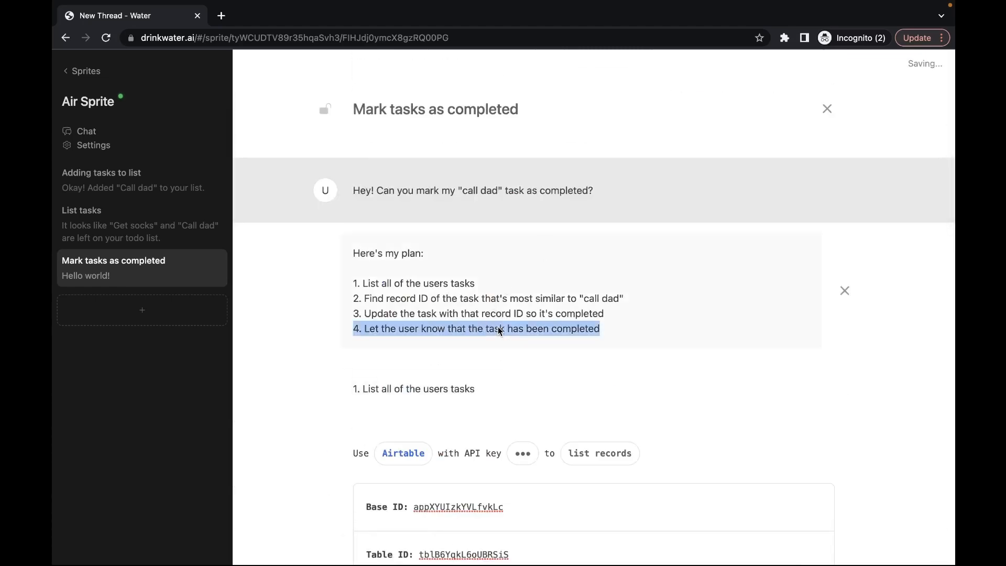
{"action": "key", "text": "super+v"}
{"action": "scroll", "coordinate": [527, 313], "scroll_direction": "down", "scroll_amount": 15}
Step: Replace the output placeholder with 'Your "Call dad" task has been marked as complete.'
{"action": "left_click", "coordinate": [472, 399]}
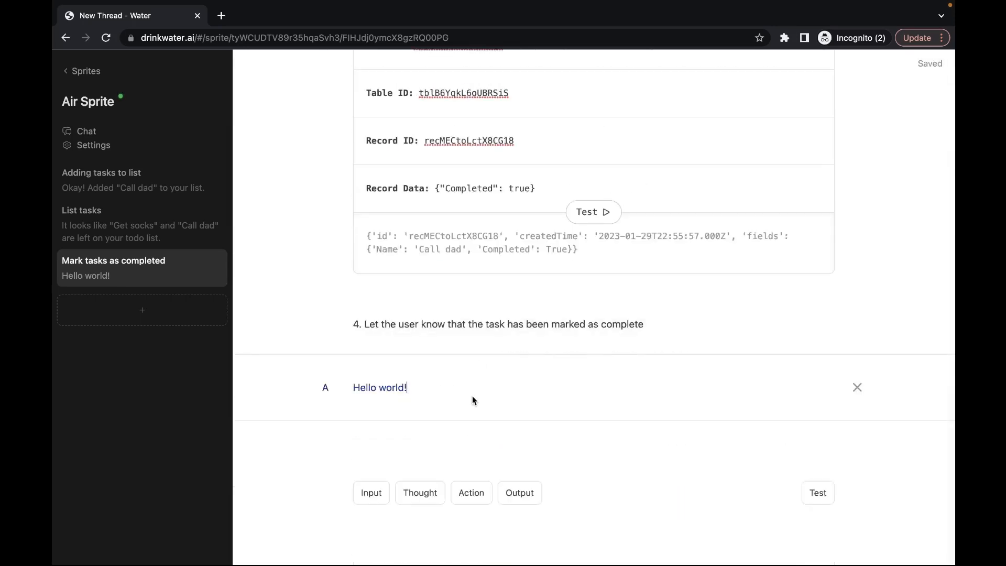
{"action": "key", "text": "super+a"}
{"action": "type", "text": "Hell"}
{"action": "key", "text": "super+a"}
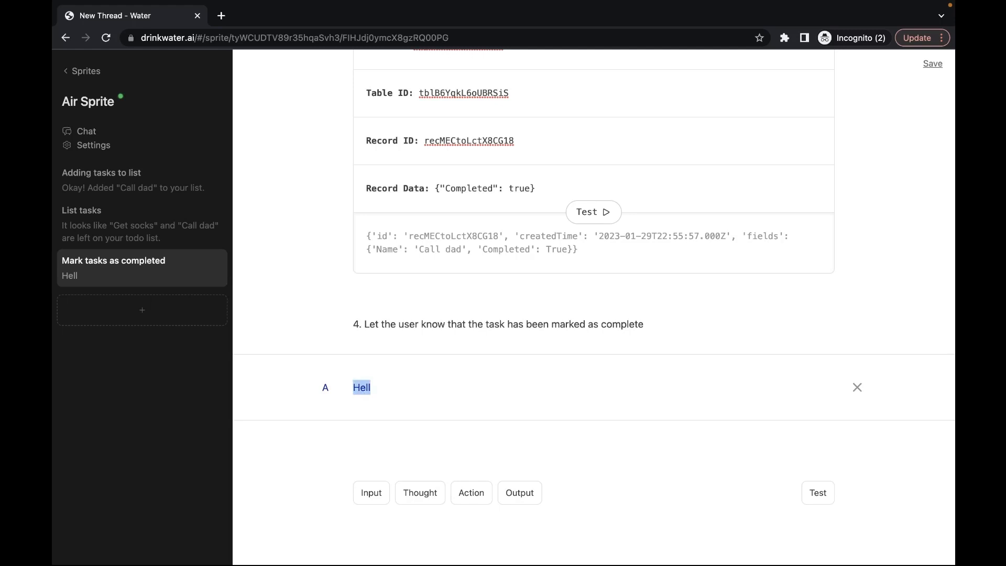
{"action": "type", "text": "Your \"Call da"}
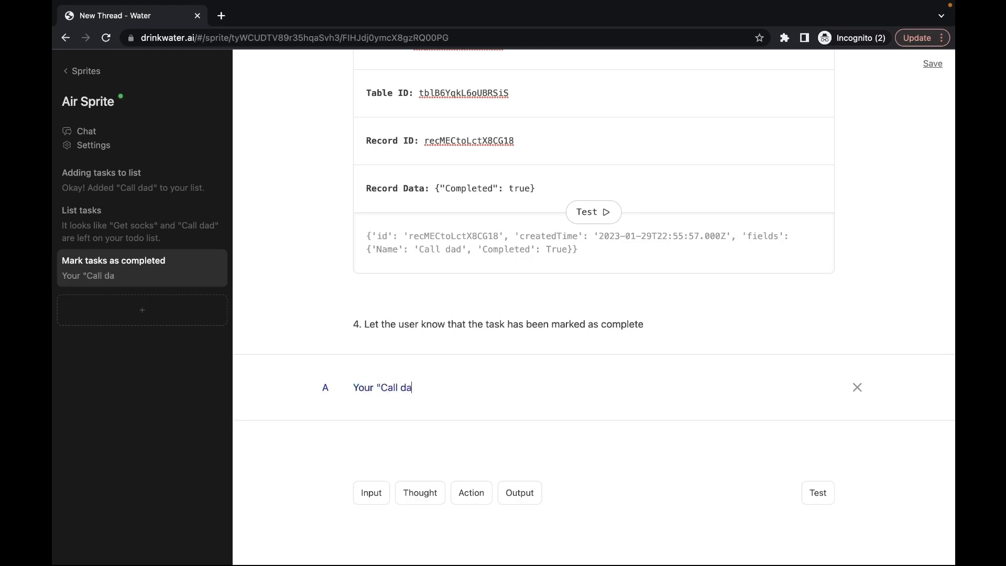
{"action": "type", "text": "d\" task has "}
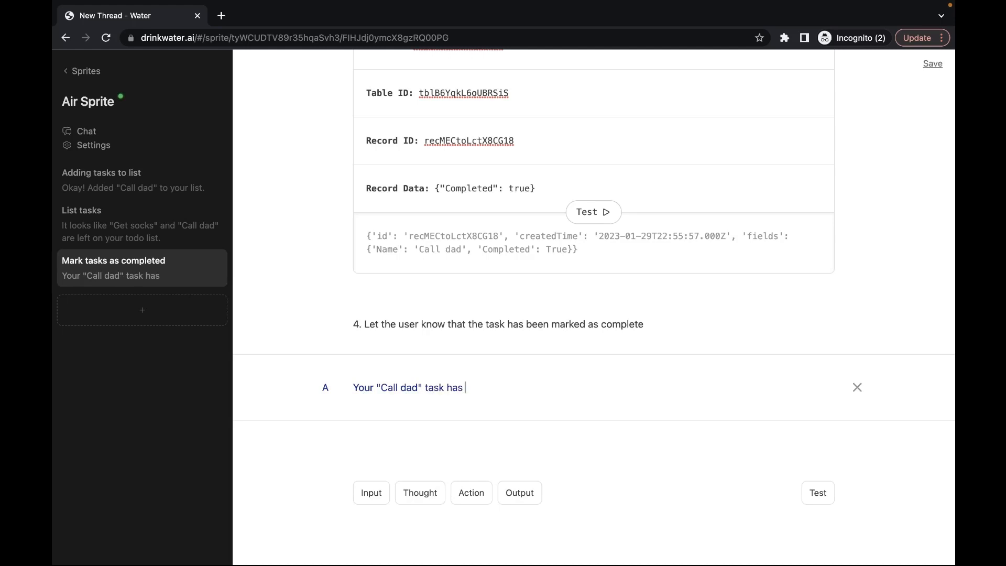
{"action": "type", "text": "been marked as compl"}
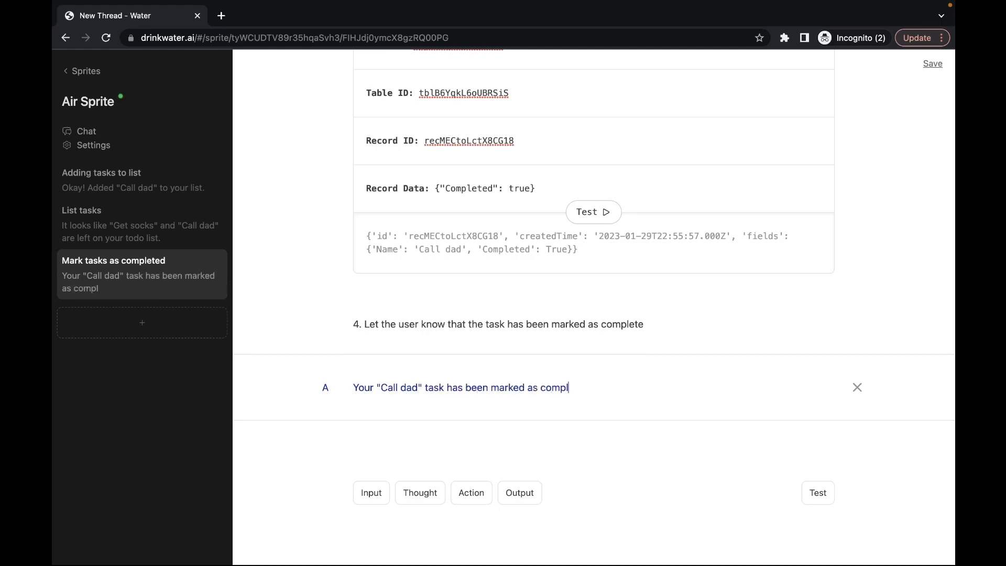
{"action": "type", "text": "ete."}
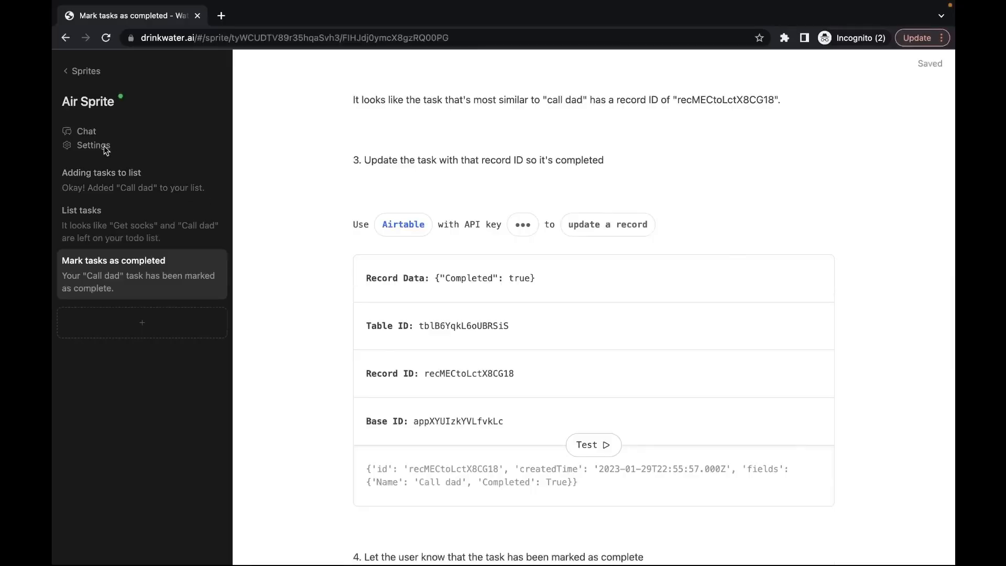
Step: In Air Sprite's chat, ask it to add "launch on producthunt" to the todo list
{"action": "left_click", "coordinate": [87, 132]}
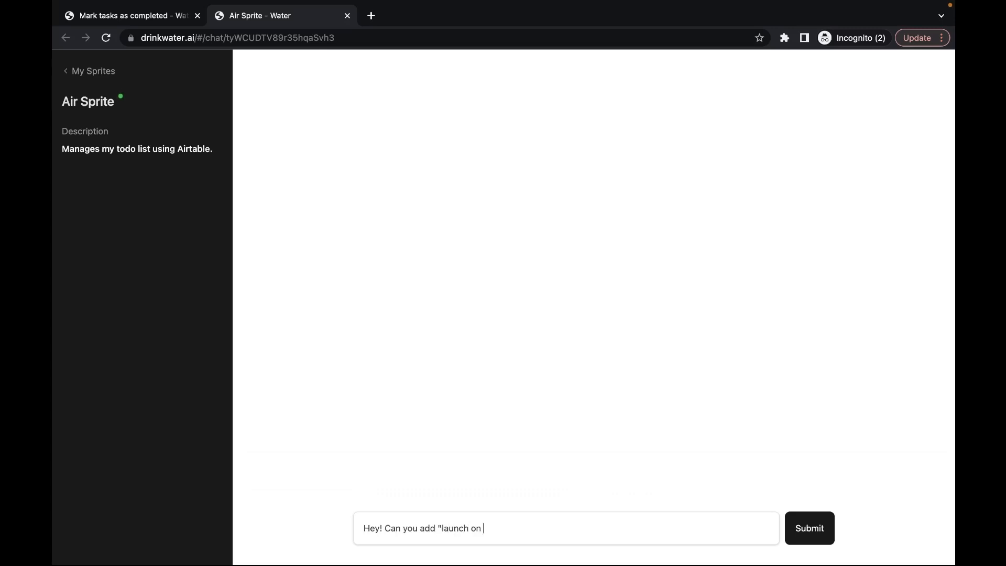
{"action": "type", "text": "\" to my todo list?"}
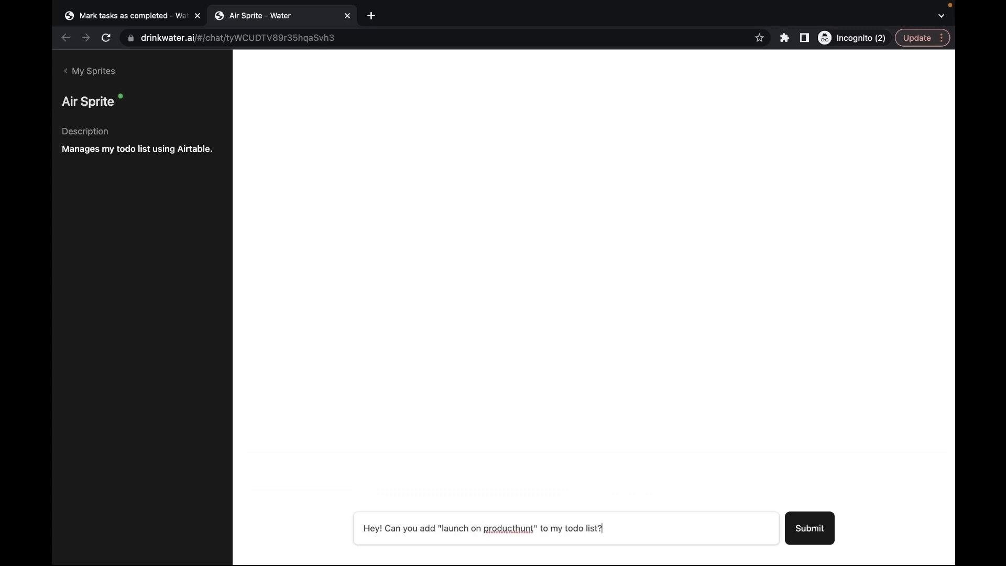
{"action": "key", "text": "Return"}
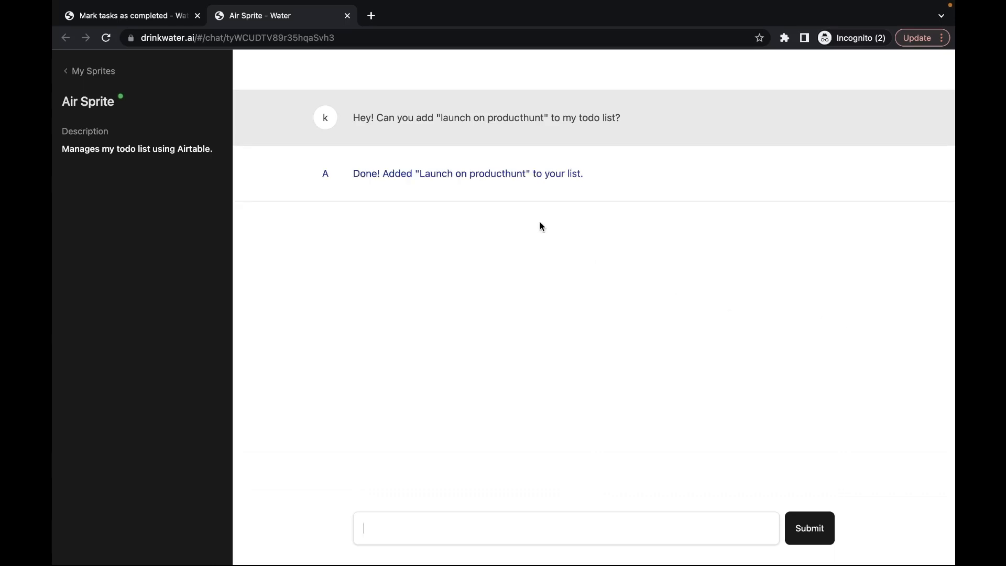
Step: Confirm the new Airtable row, then ask Air Sprite to mark get socks complete and verify it
{"action": "key", "text": "ctrl+Right"}
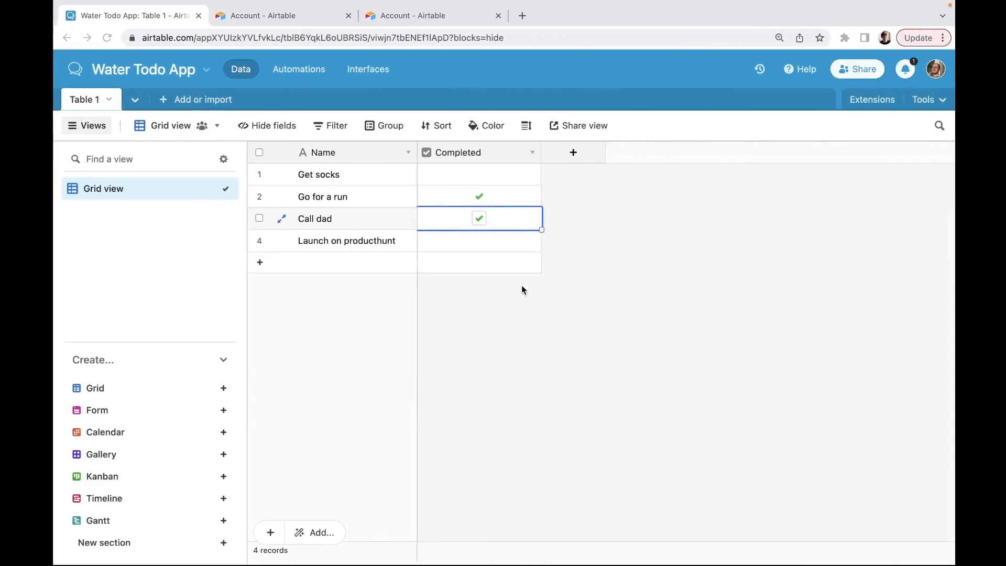
{"action": "left_click", "coordinate": [614, 263]}
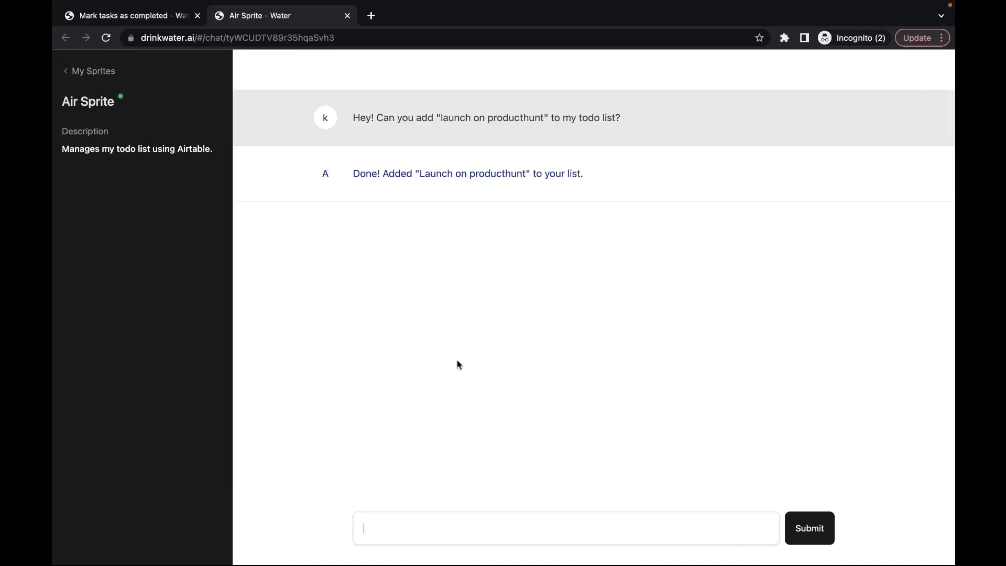
{"action": "type", "text": "Thanks! Can you mark my"}
{"action": "key", "text": "ctrl+Right"}
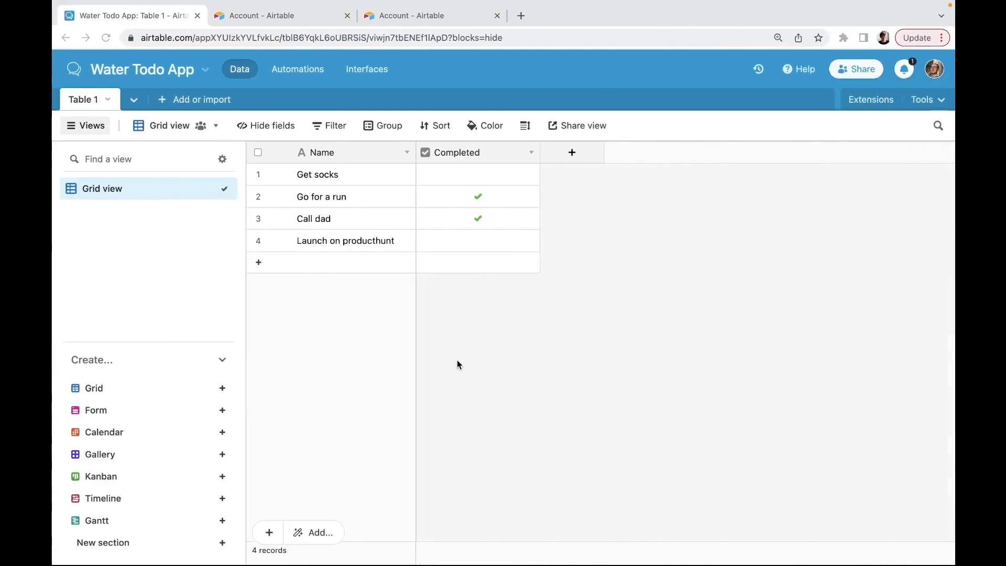
{"action": "key", "text": "ctrl+Left"}
{"action": "type", "text": "g"}
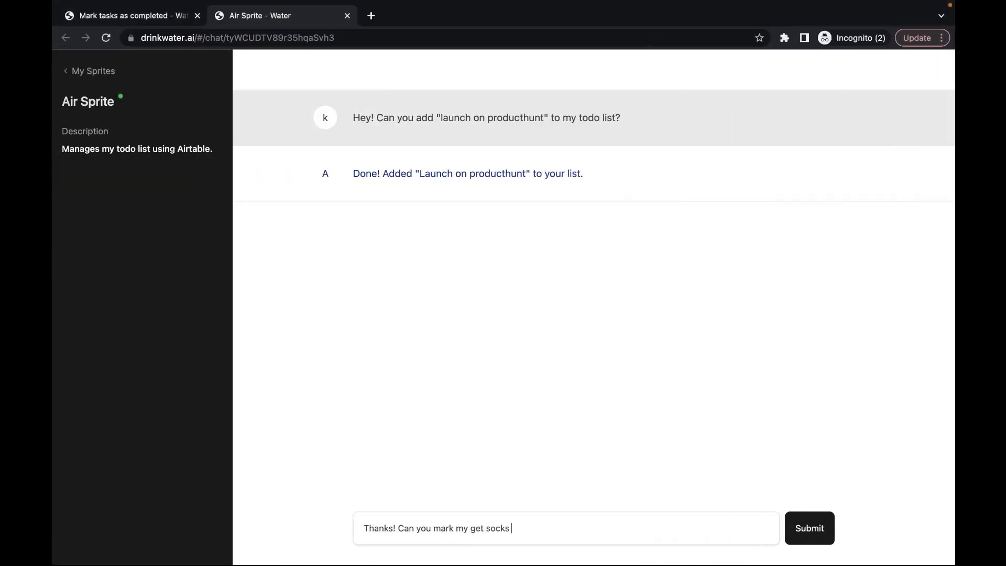
{"action": "type", "text": "et socks item as complete?"}
{"action": "key", "text": "Return"}
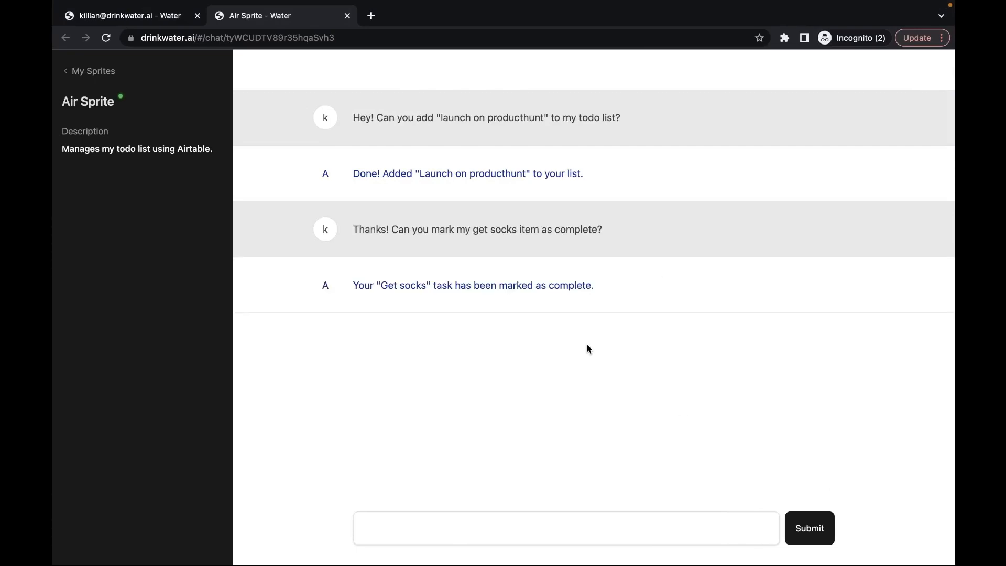
{"action": "key", "text": "ctrl+Right"}
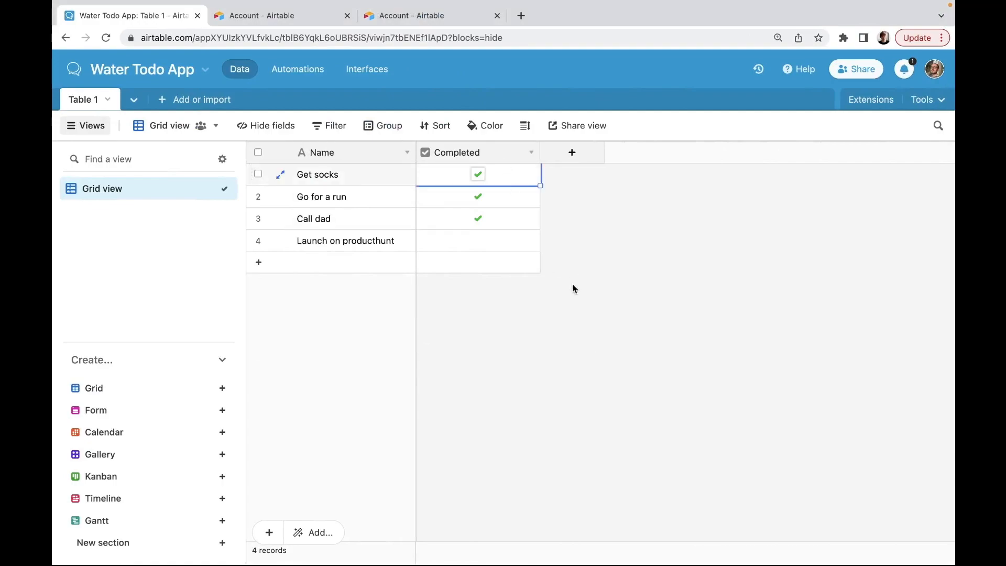
{"action": "key", "text": "ctrl+Left"}
Step: Ask Air Sprite "Great! Can you tell me what's left on my list?" and return to the Mark tasks thread
{"action": "type", "text": "Gr"}
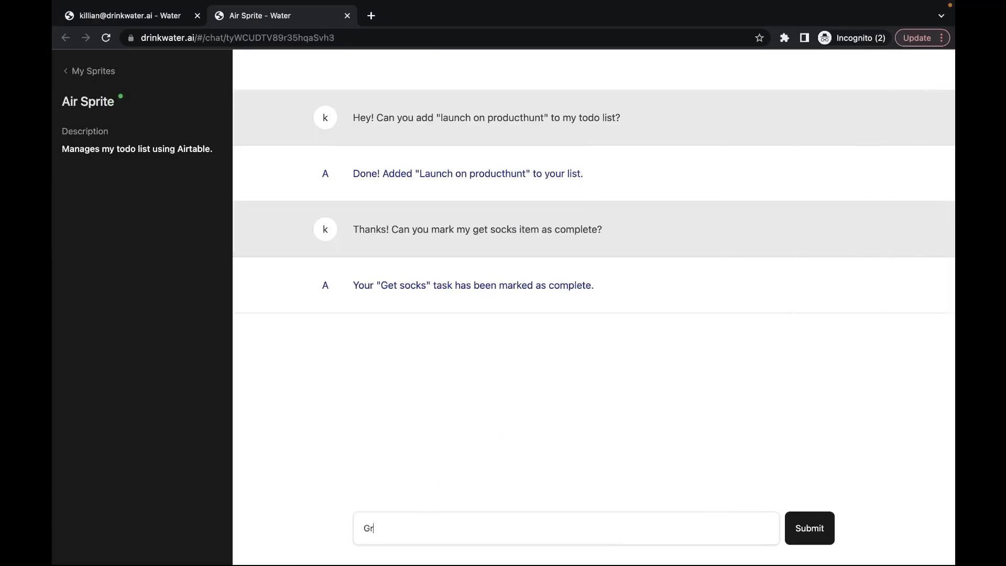
{"action": "type", "text": "eat! Can you tell me what's left on my list?"}
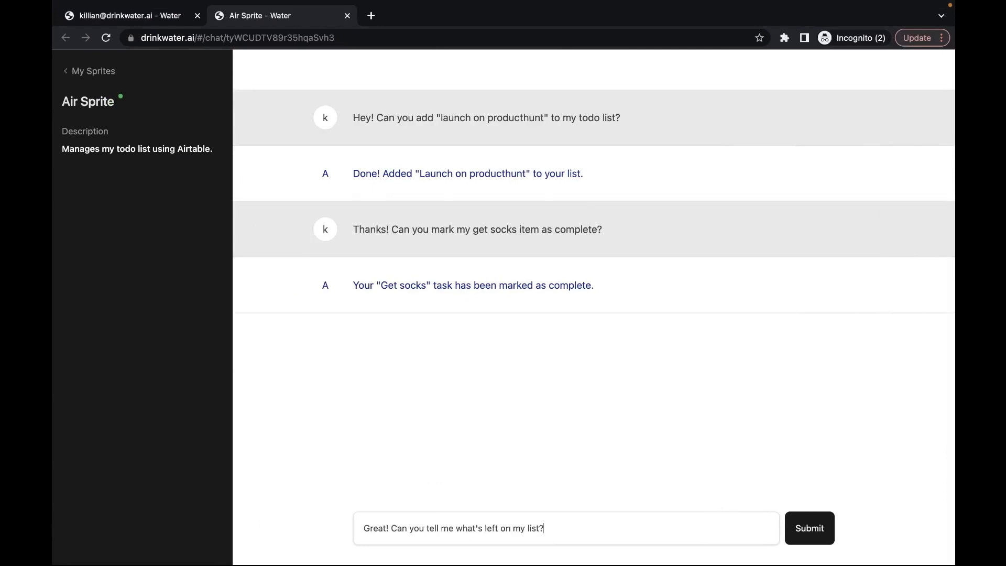
{"action": "key", "text": "Return"}
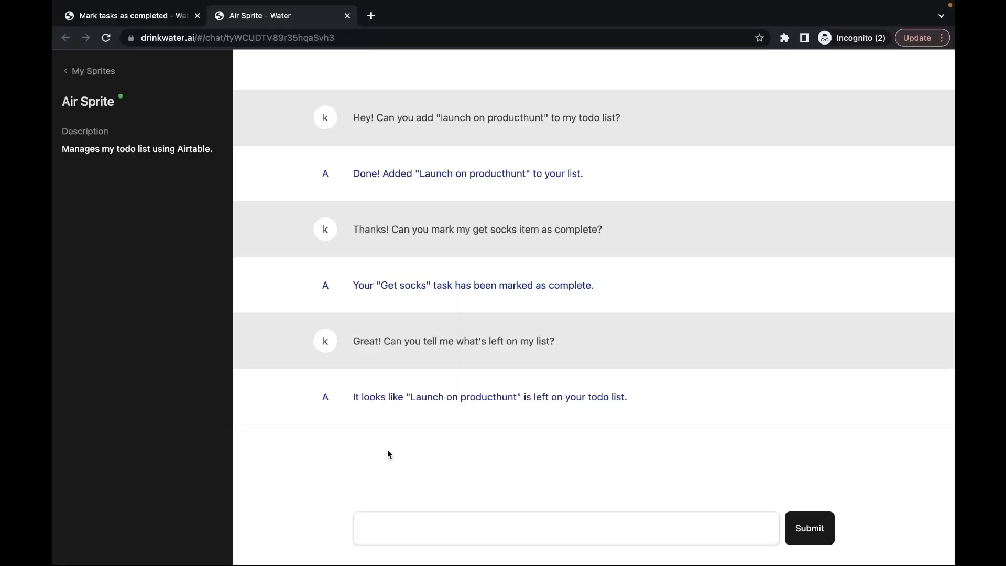
{"action": "left_click", "coordinate": [136, 21]}
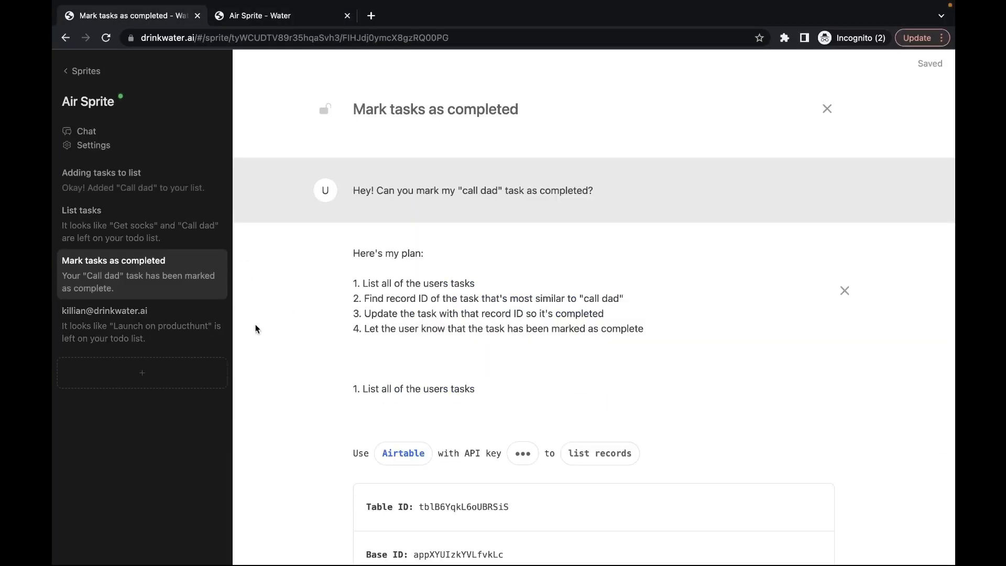
Step: Open the new thread recorded from the Air Sprite chat in the sidebar
{"action": "left_click", "coordinate": [283, 16]}
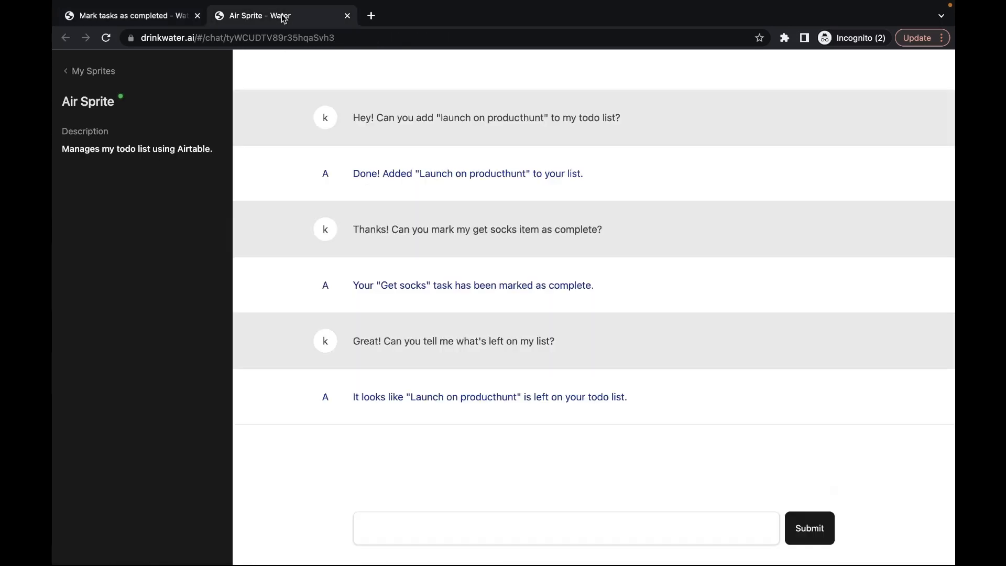
{"action": "left_click", "coordinate": [240, 37]}
{"action": "left_click", "coordinate": [175, 17]}
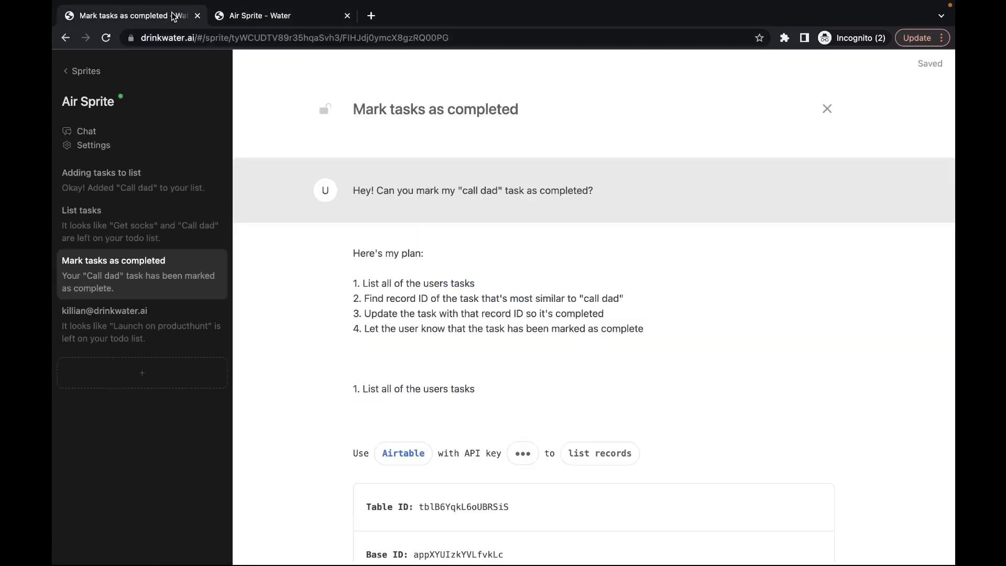
{"action": "left_click", "coordinate": [127, 320]}
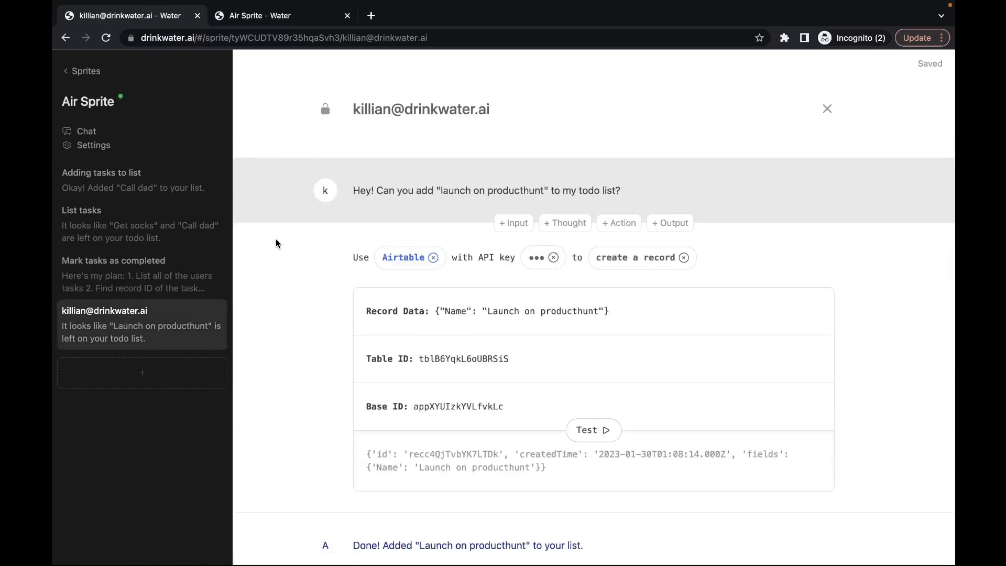
Step: Scroll through the thread's plans, Airtable actions and replies for each request
{"action": "scroll", "coordinate": [278, 244], "scroll_direction": "down", "scroll_amount": 1}
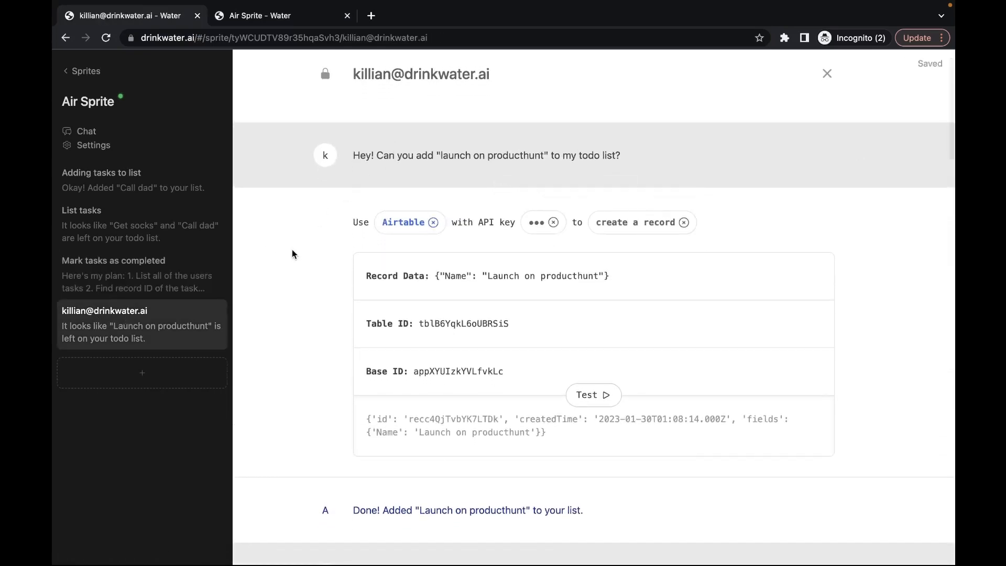
{"action": "scroll", "coordinate": [292, 251], "scroll_direction": "down", "scroll_amount": 2}
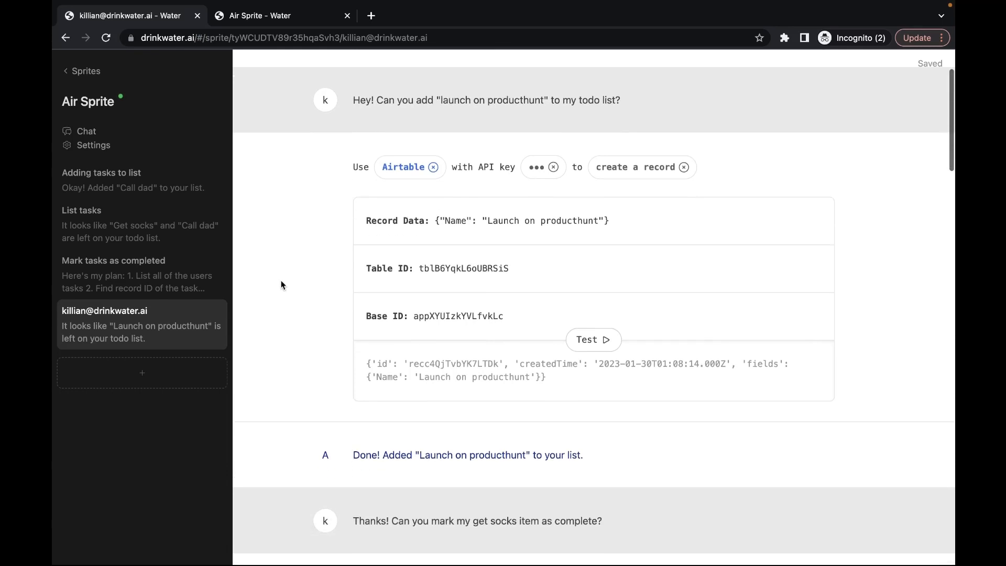
{"action": "scroll", "coordinate": [257, 301], "scroll_direction": "down", "scroll_amount": 15}
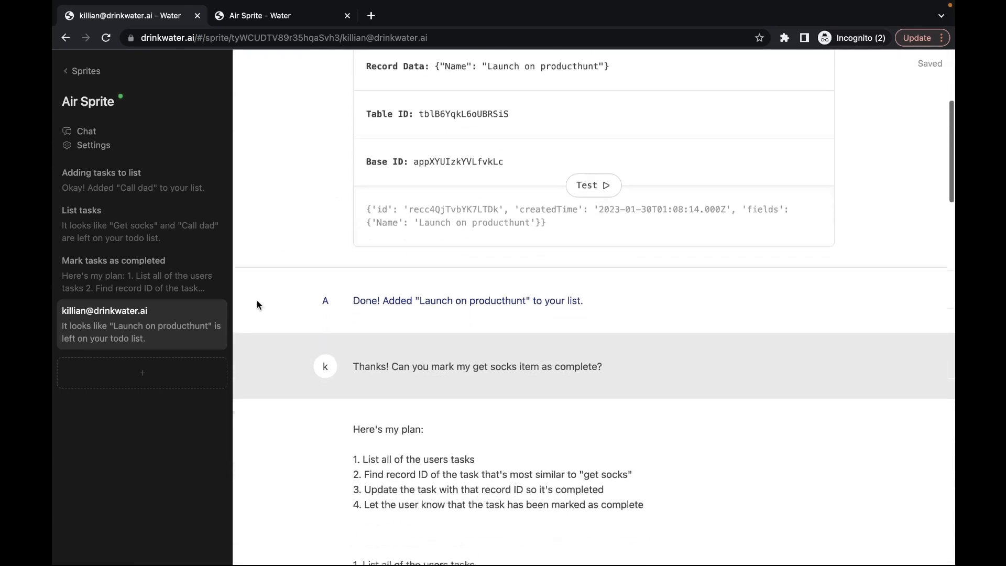
{"action": "scroll", "coordinate": [256, 303], "scroll_direction": "down", "scroll_amount": 2}
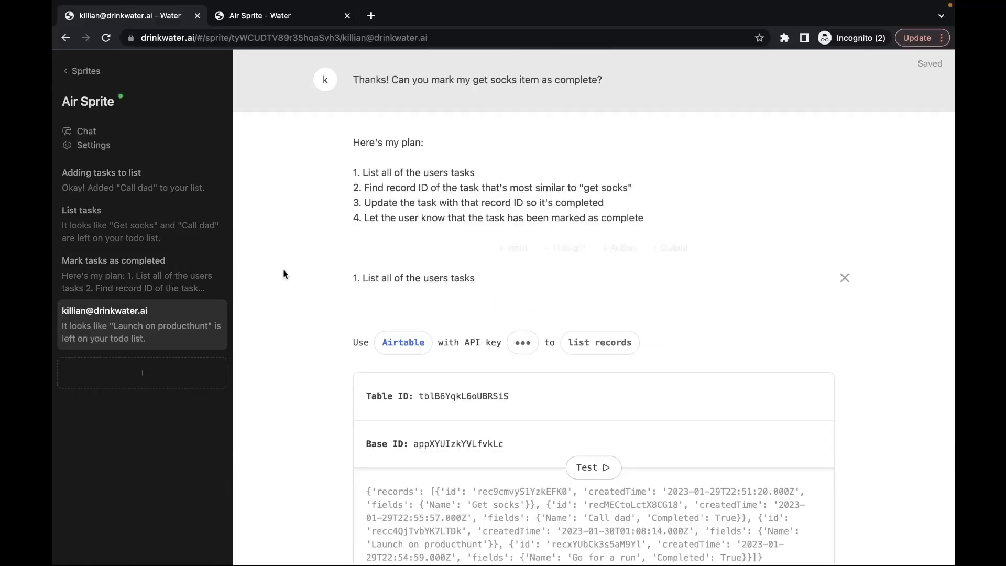
{"action": "scroll", "coordinate": [290, 249], "scroll_direction": "up", "scroll_amount": 2}
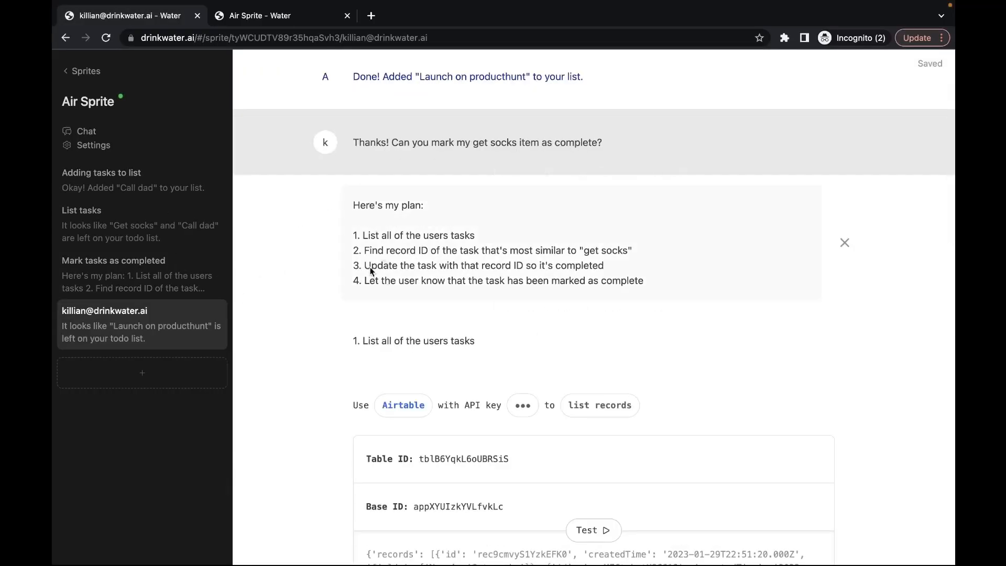
{"action": "scroll", "coordinate": [370, 270], "scroll_direction": "down", "scroll_amount": 4}
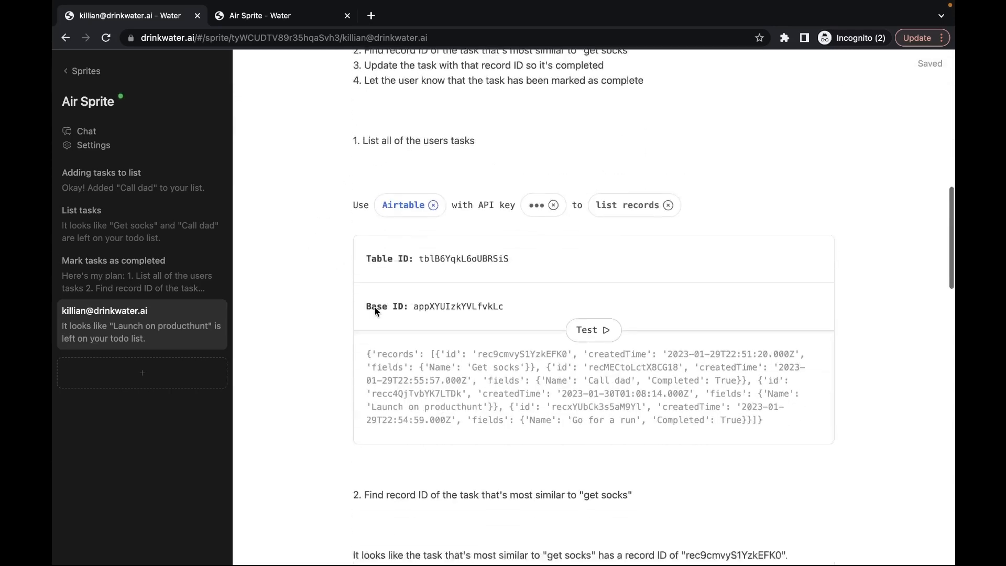
{"action": "scroll", "coordinate": [375, 309], "scroll_direction": "down", "scroll_amount": 9}
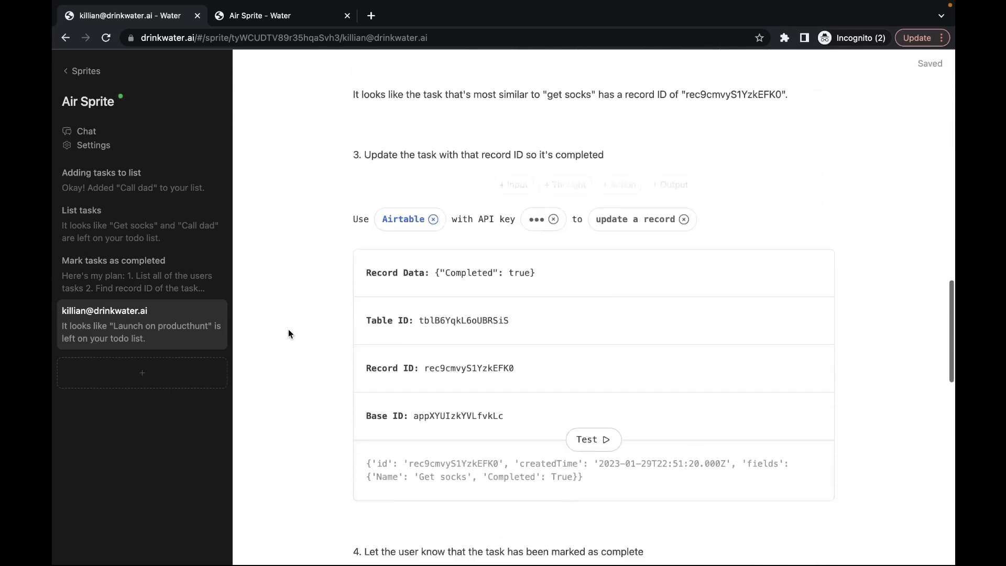
{"action": "scroll", "coordinate": [291, 341], "scroll_direction": "down", "scroll_amount": 10}
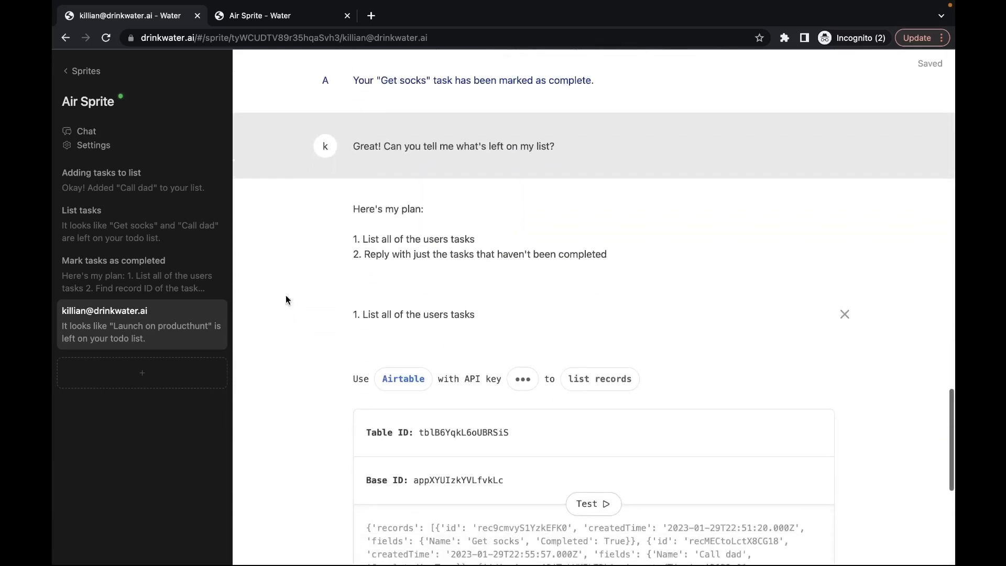
{"action": "scroll", "coordinate": [335, 220], "scroll_direction": "down", "scroll_amount": 2}
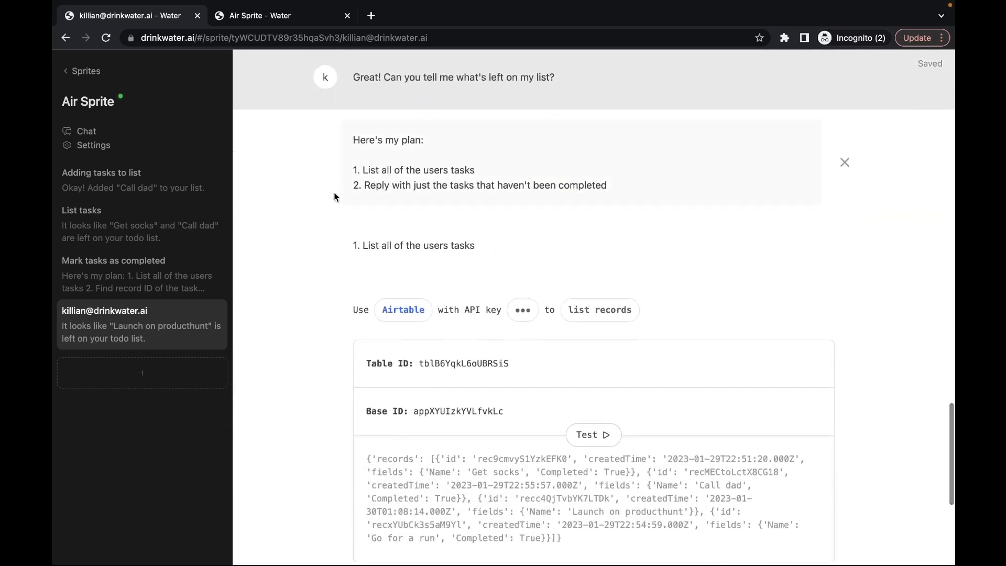
{"action": "scroll", "coordinate": [335, 196], "scroll_direction": "down", "scroll_amount": 1}
{"action": "scroll", "coordinate": [309, 322], "scroll_direction": "down", "scroll_amount": 2}
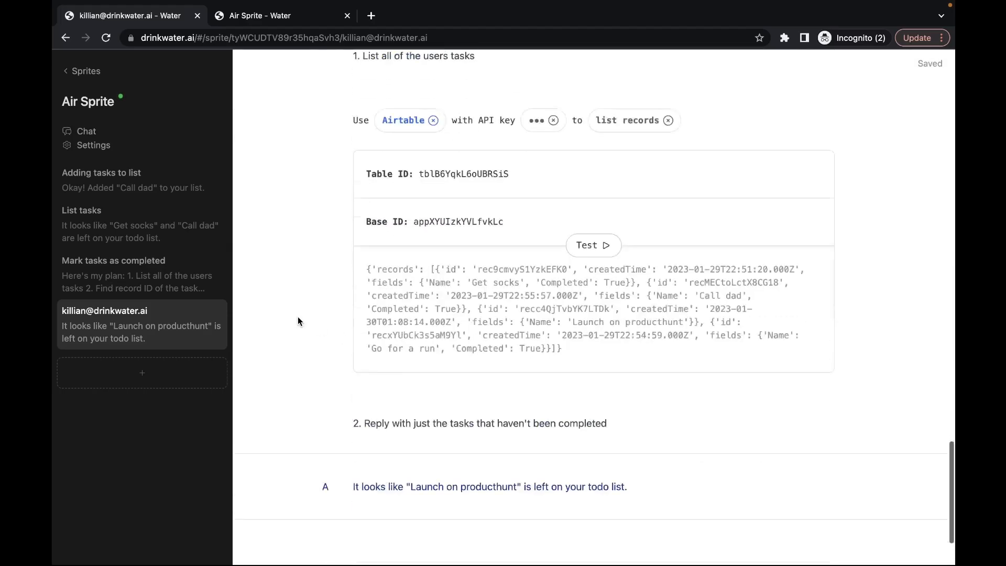